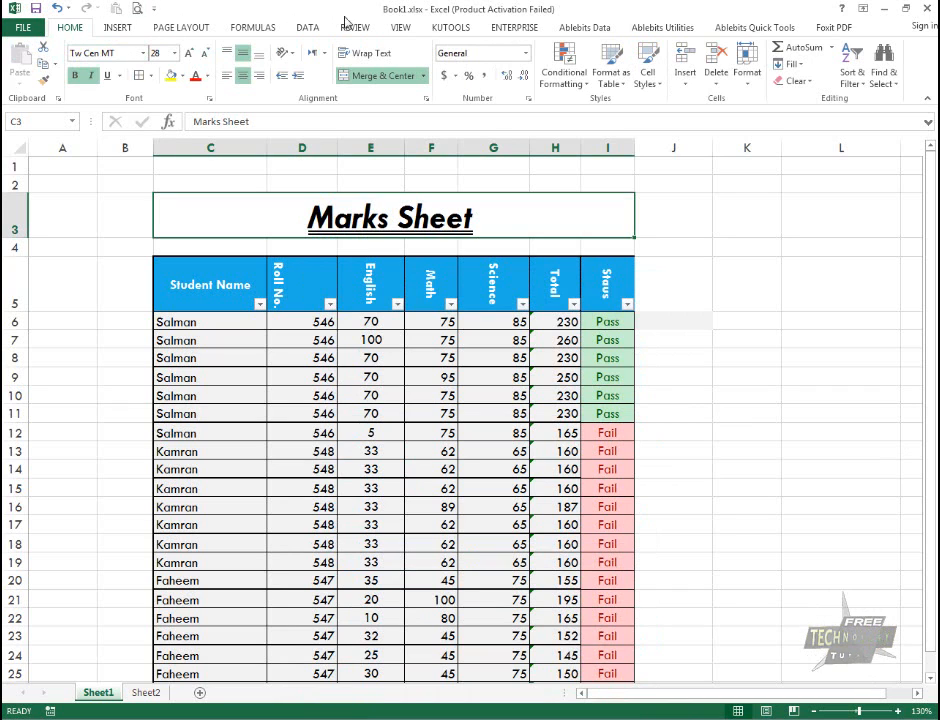
Step: Review the marks sheet and its page setup choices for orientation, paper size and print area
click(163, 28)
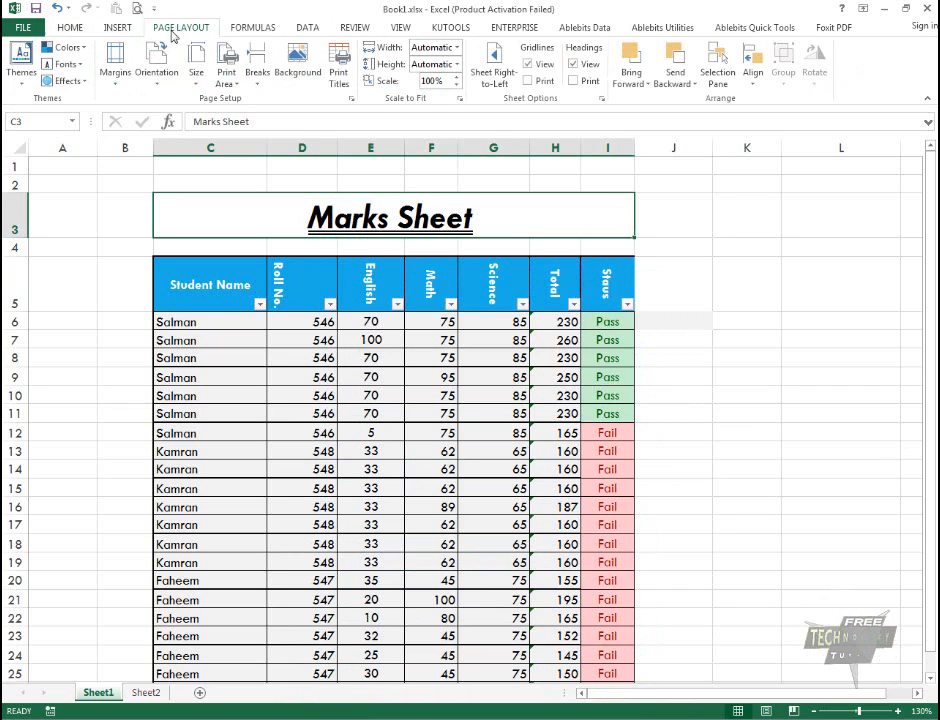
scroll(752, 400, down, 5)
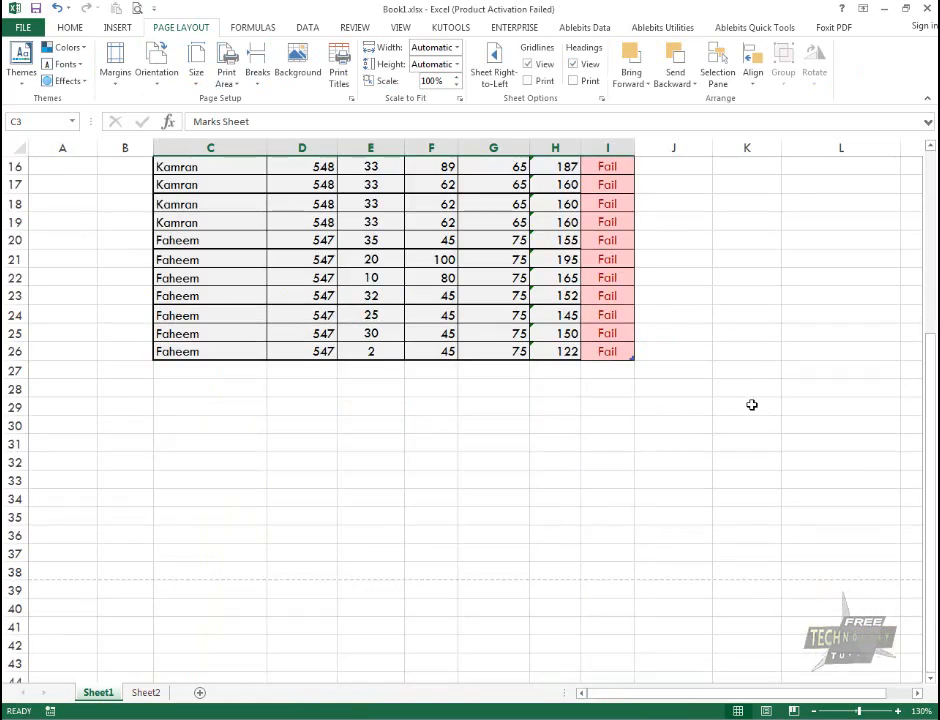
scroll(751, 405, up, 5)
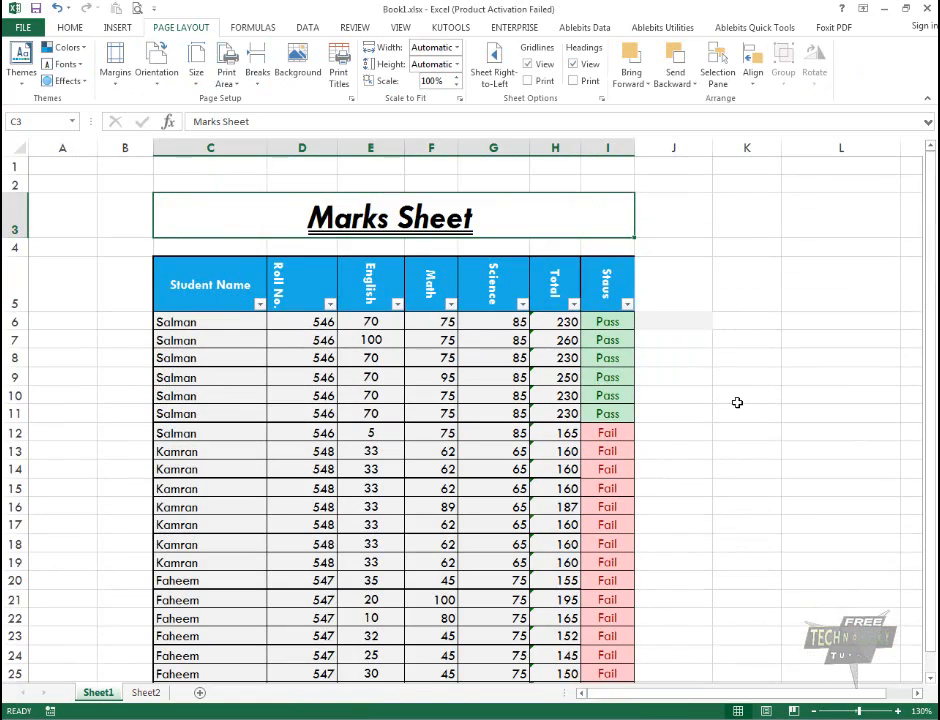
scroll(737, 402, down, 3)
scroll(472, 296, up, 1)
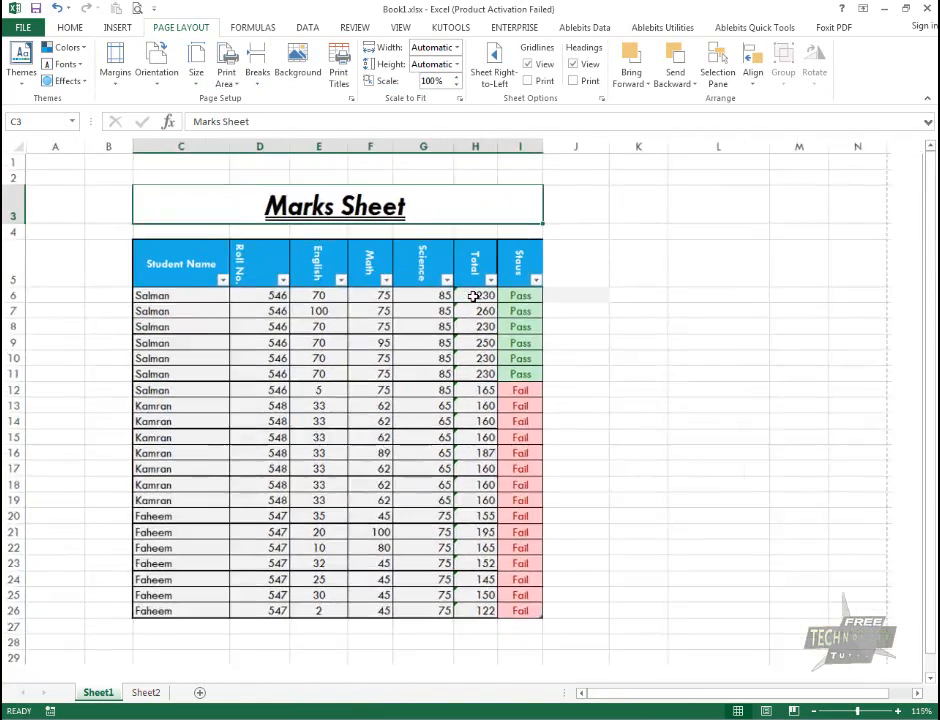
click(602, 232)
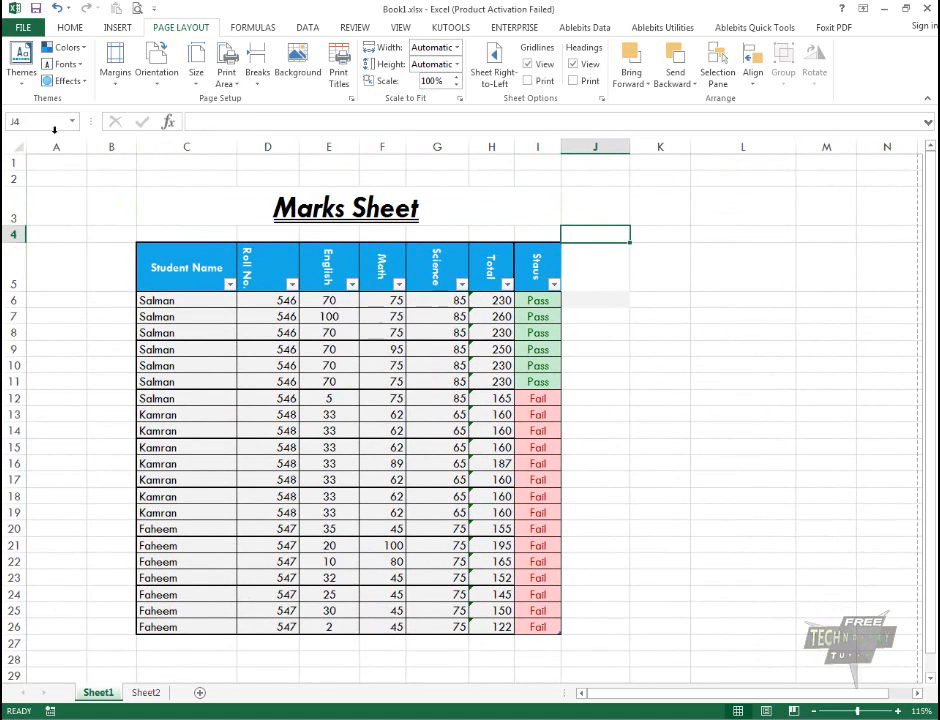
click(115, 86)
click(156, 66)
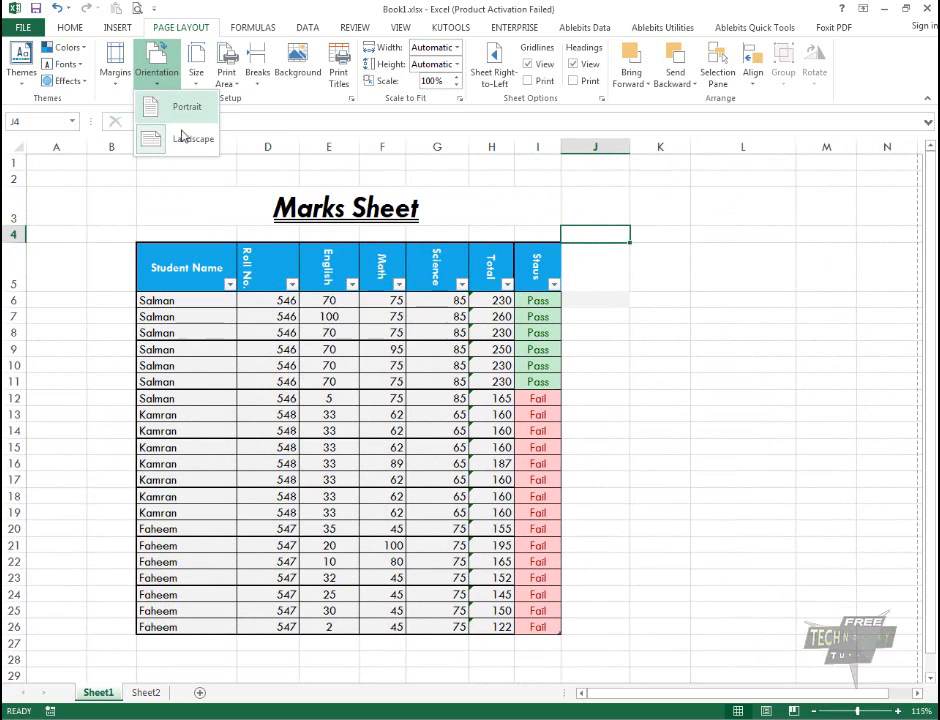
click(197, 84)
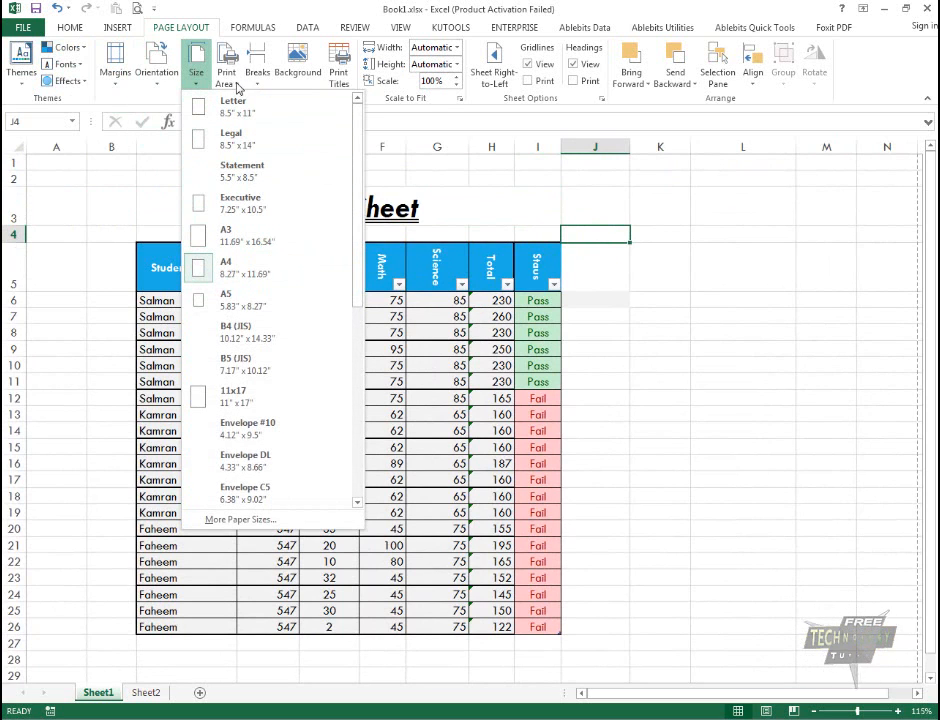
click(238, 89)
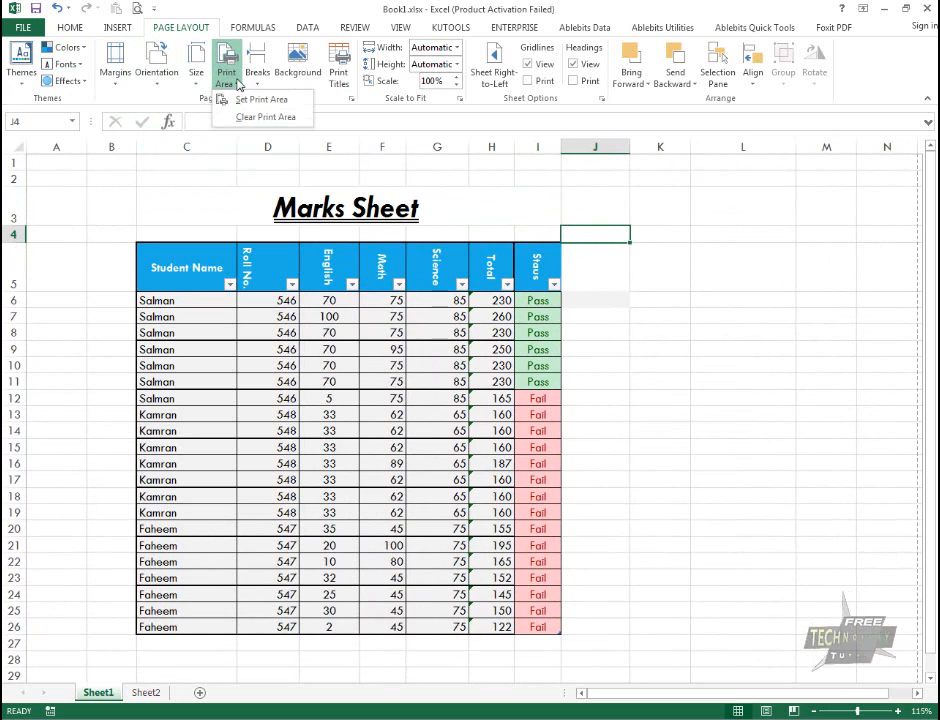
click(612, 379)
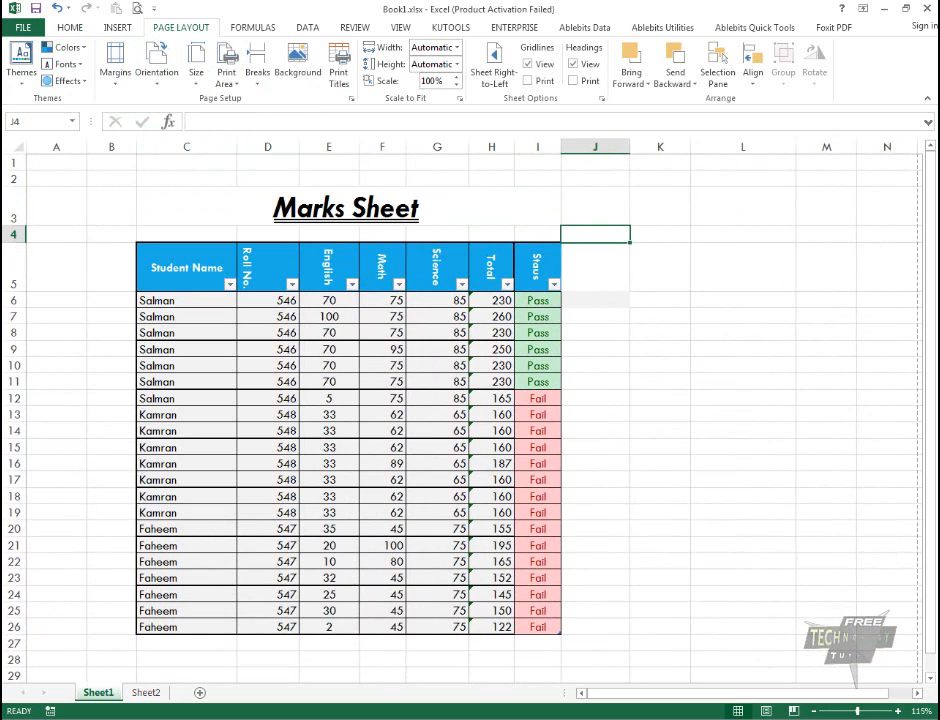
Step: Compare the print previews for blank cell J4 and for the merged Marks Sheet title cell
click(140, 9)
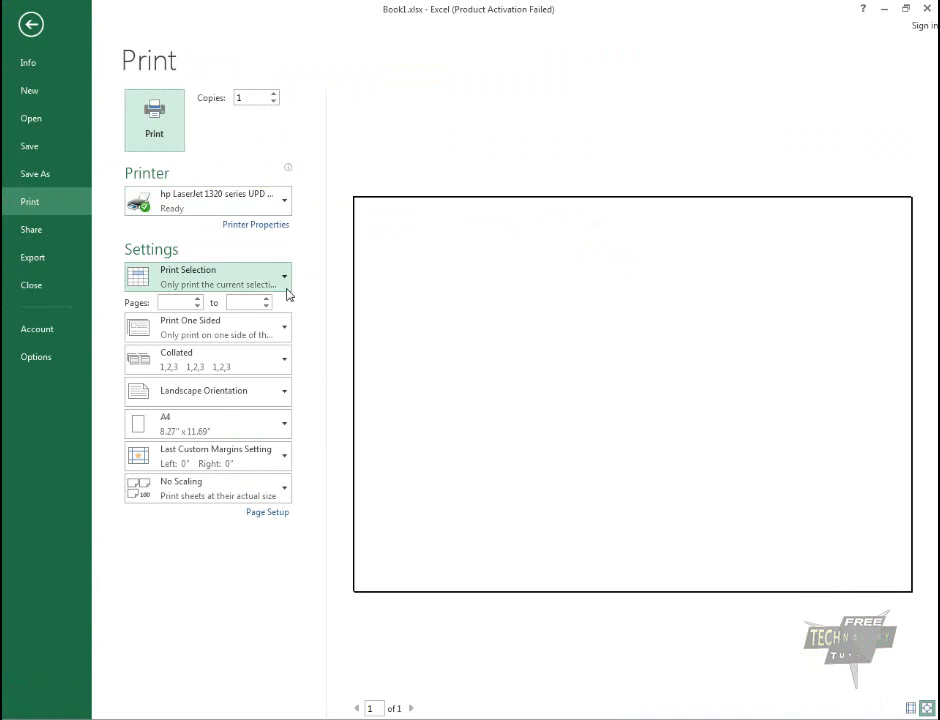
key(Escape)
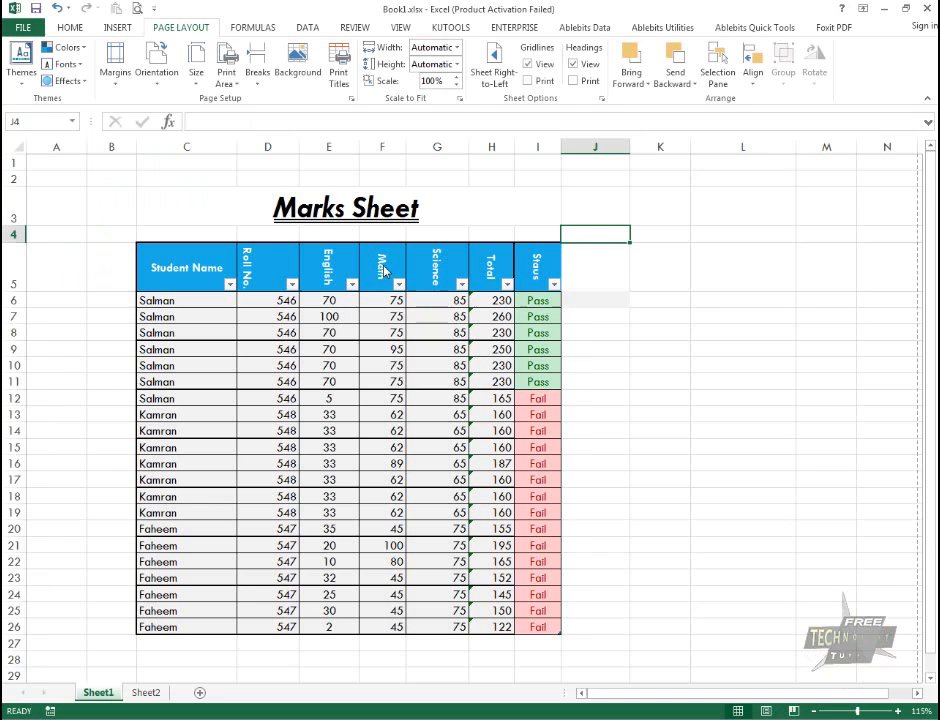
click(159, 193)
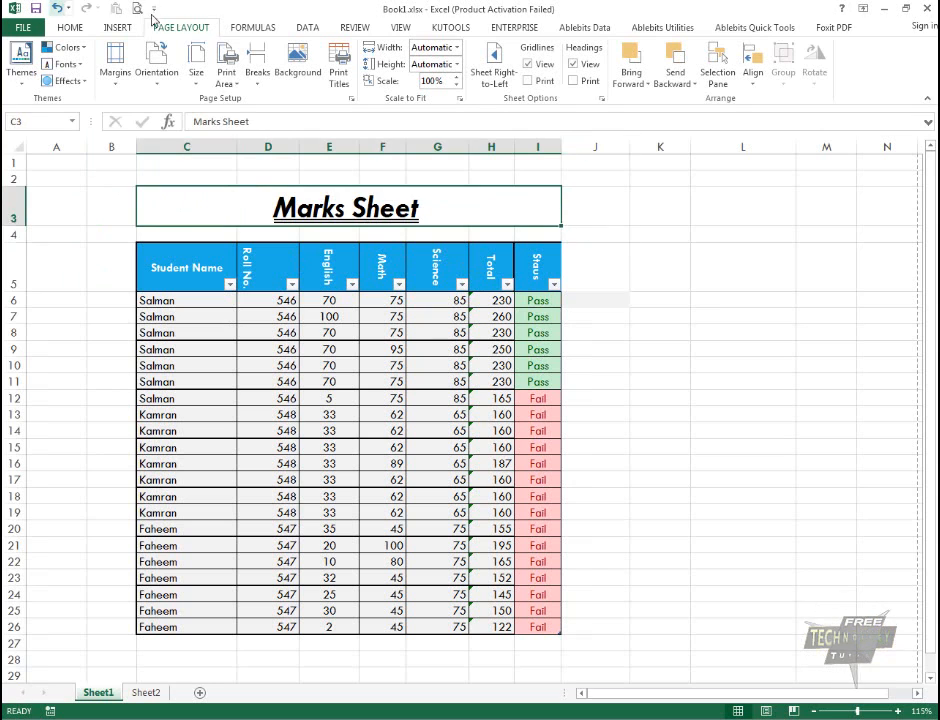
click(139, 9)
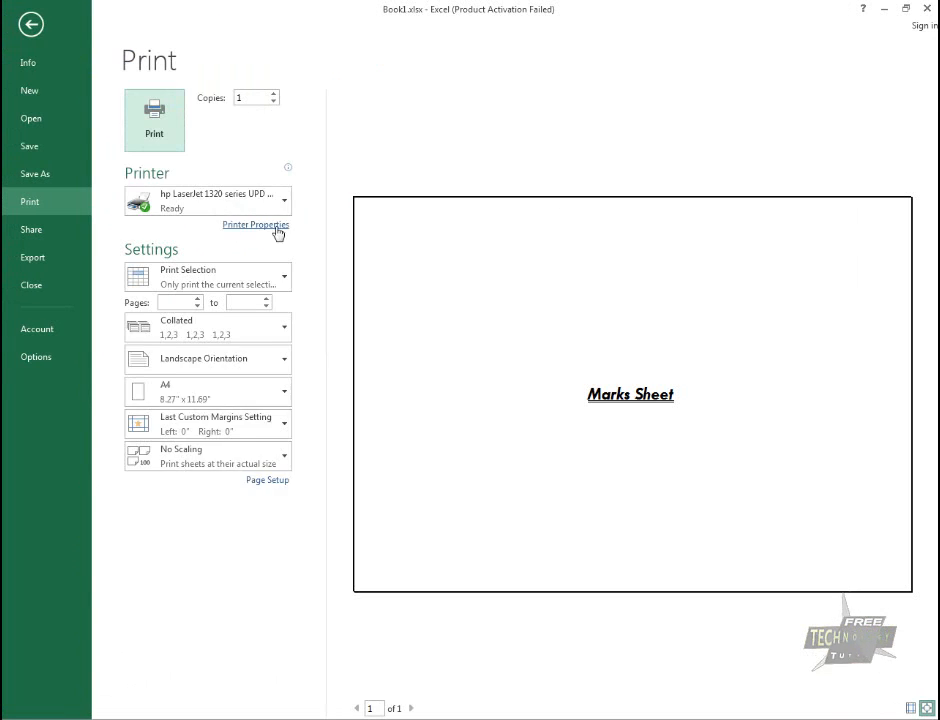
Step: View the available printers, try a higher number of copies, and restore it to 1
click(286, 205)
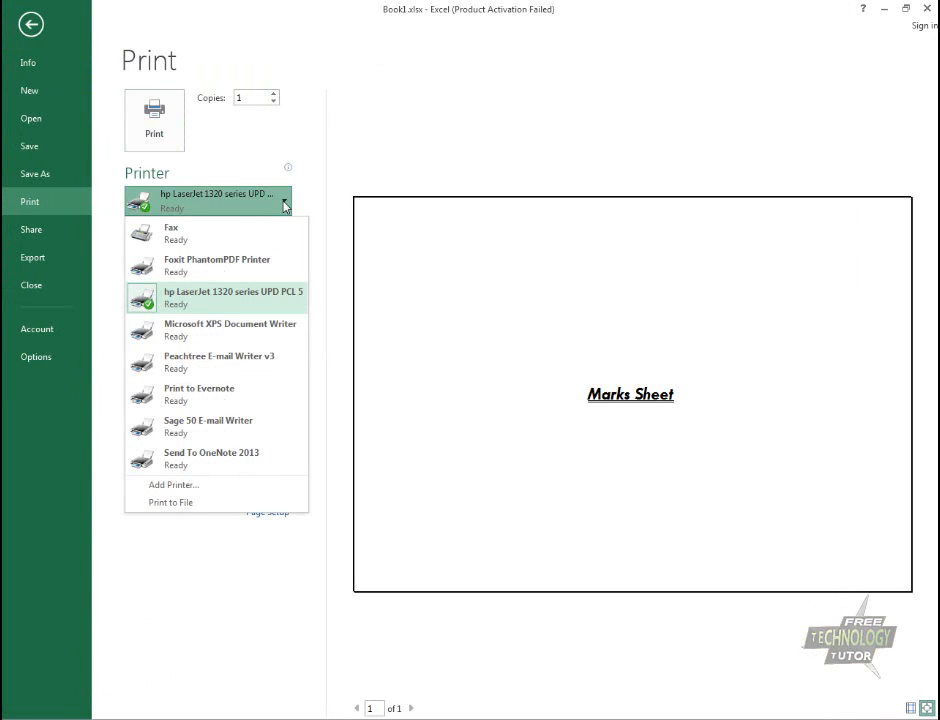
click(295, 106)
click(251, 97)
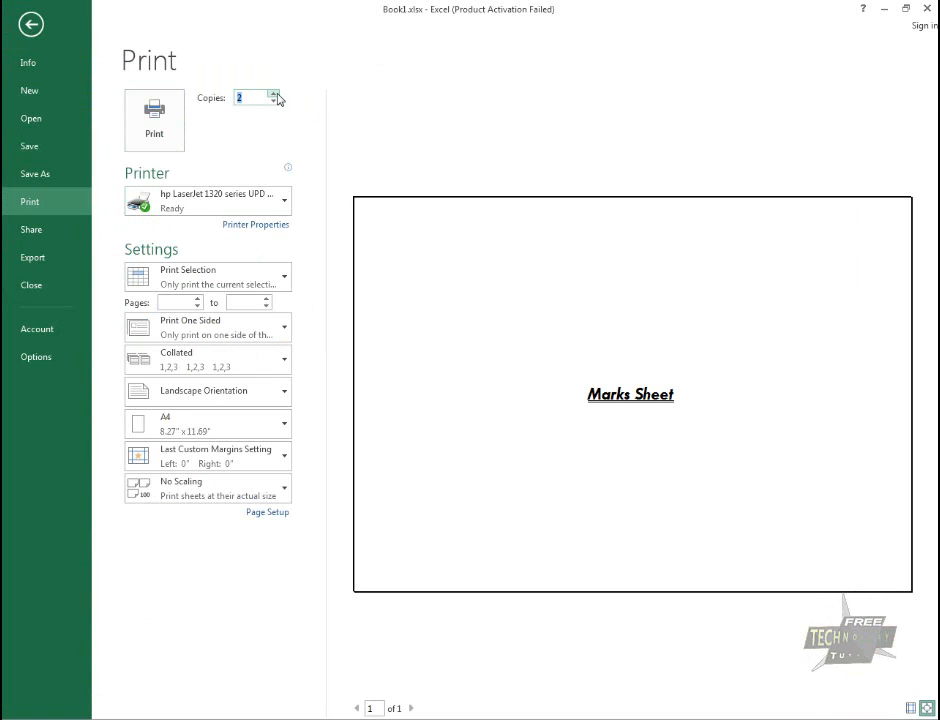
click(275, 95)
click(275, 95)
click(274, 101)
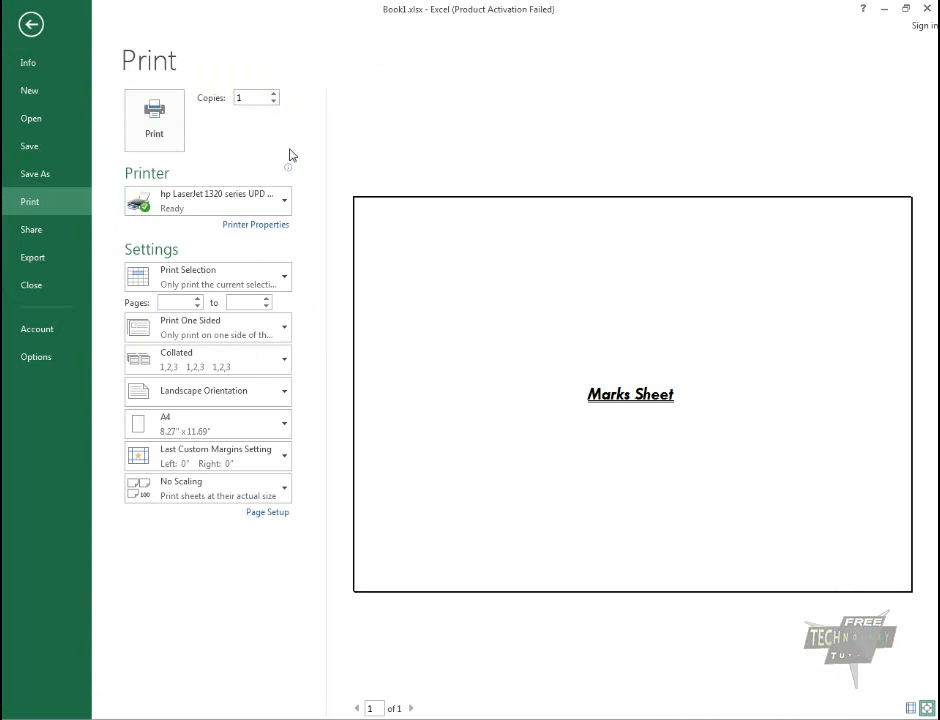
Step: Review the available printers and the print range options, and return to the worksheet
click(268, 200)
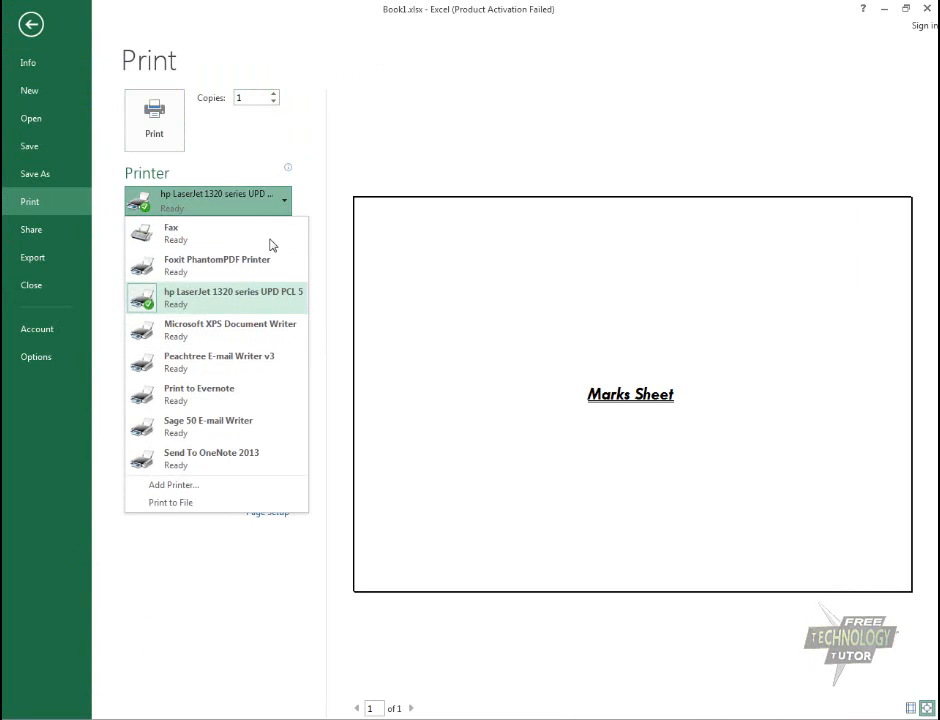
click(285, 298)
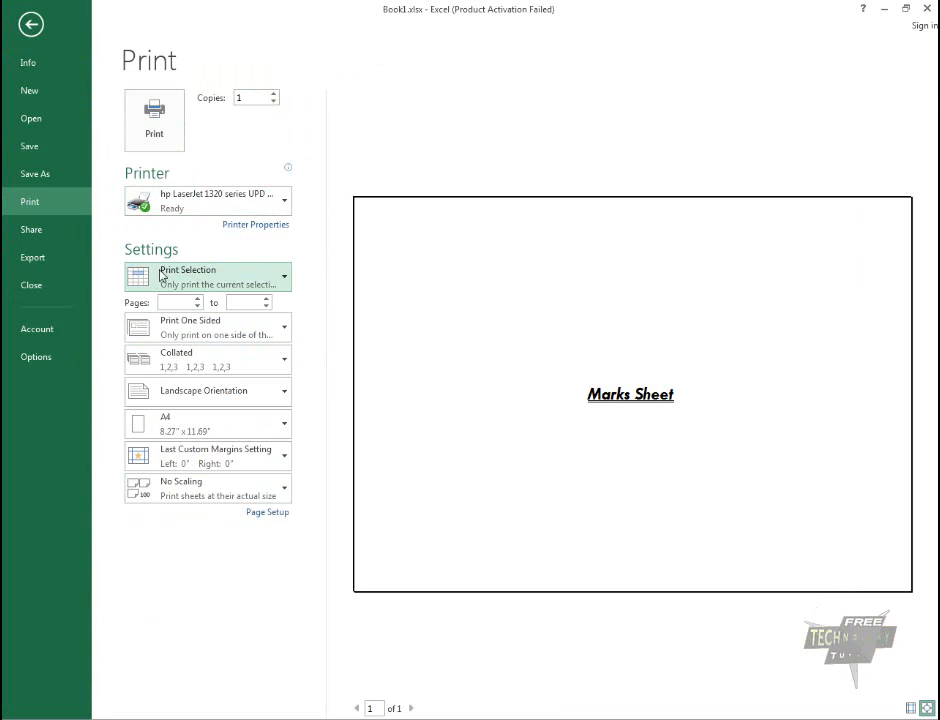
click(243, 280)
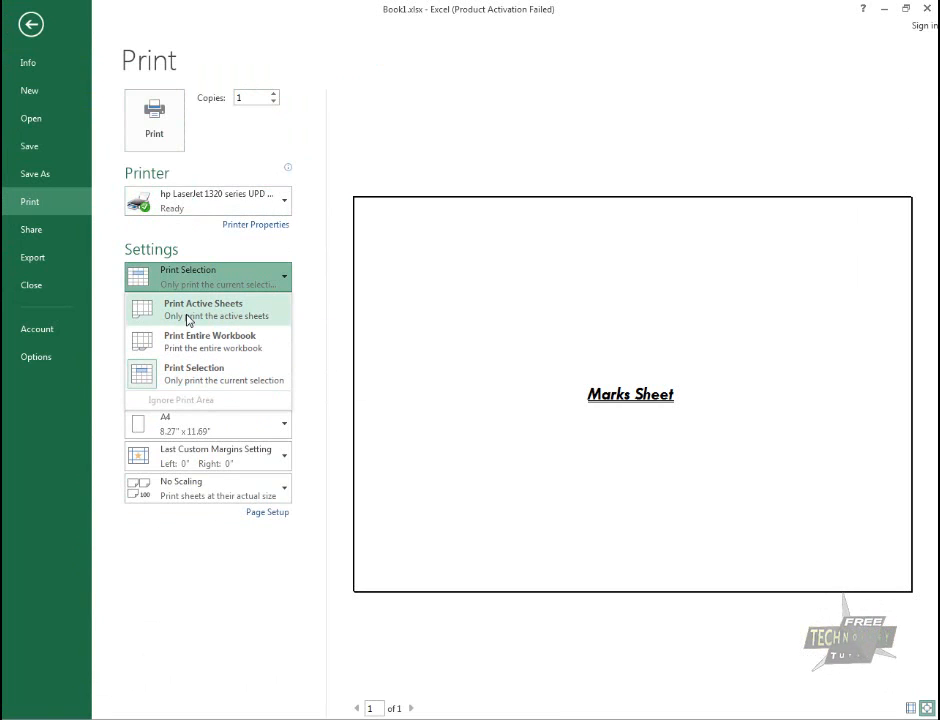
key(Escape)
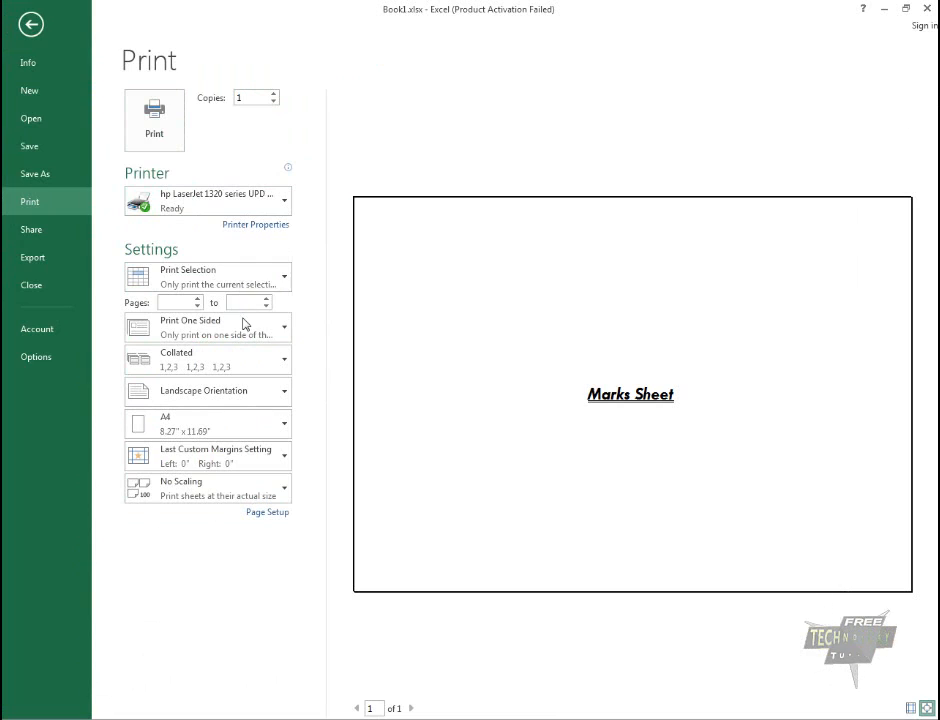
key(Escape)
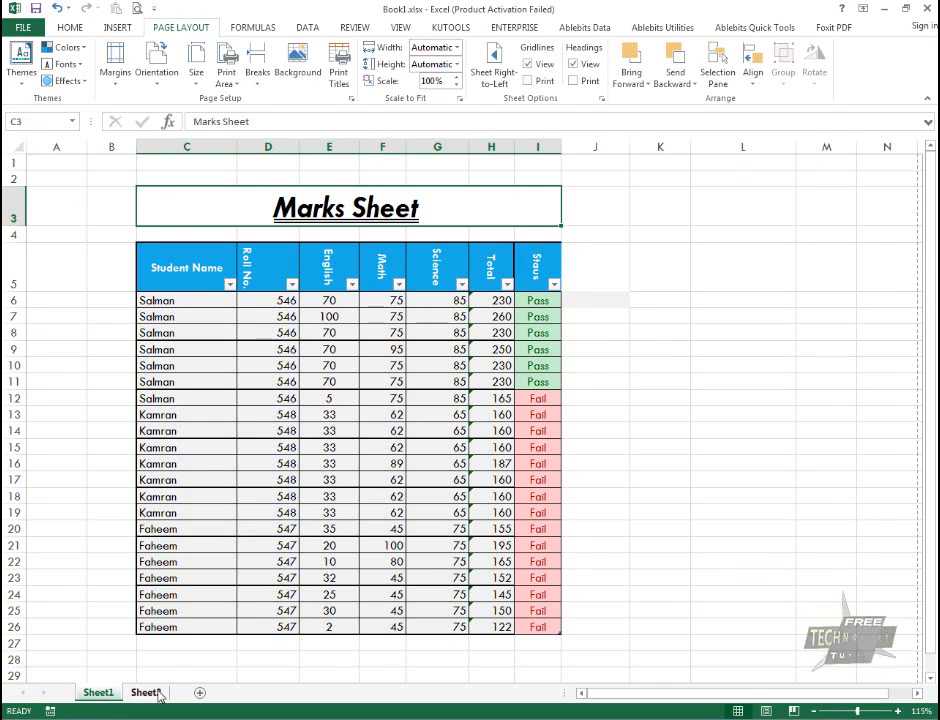
Step: Set the print range to Print Entire Workbook and return to the worksheet
key(ctrl+p)
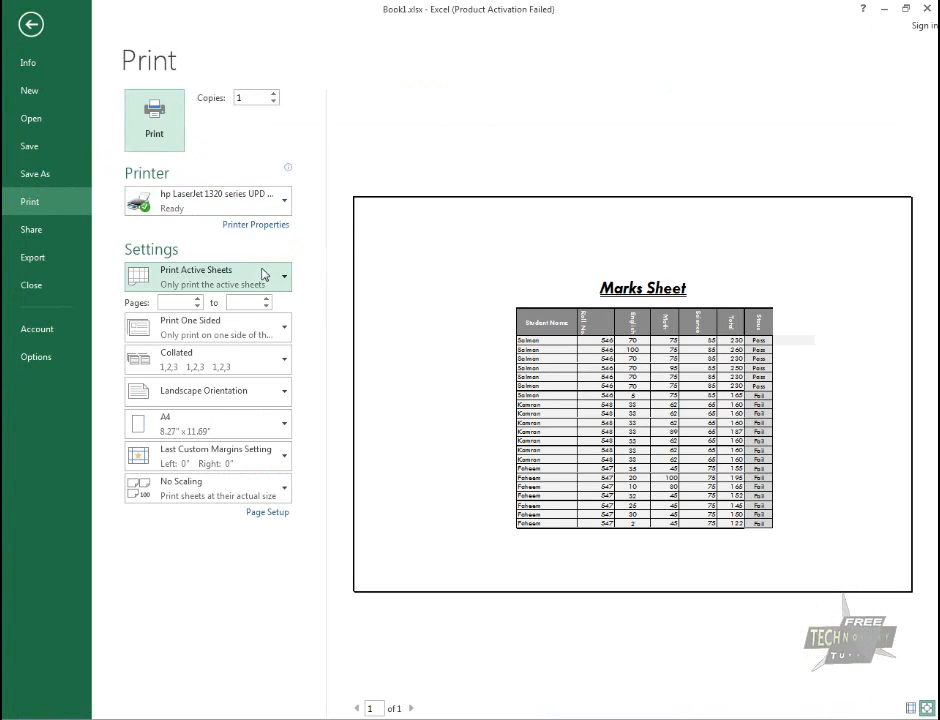
click(260, 276)
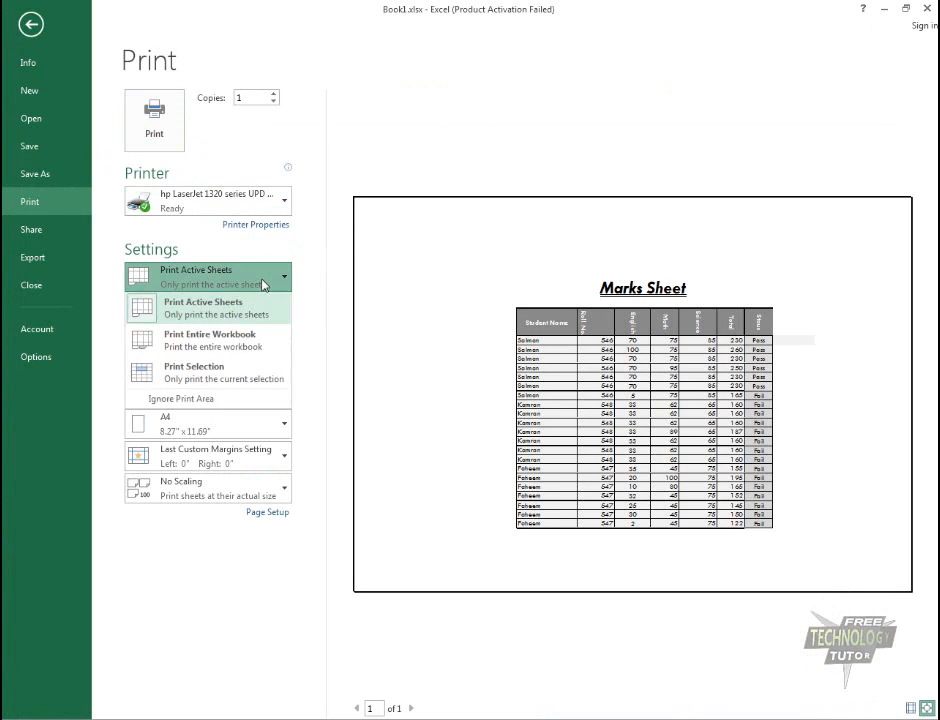
click(250, 346)
key(Escape)
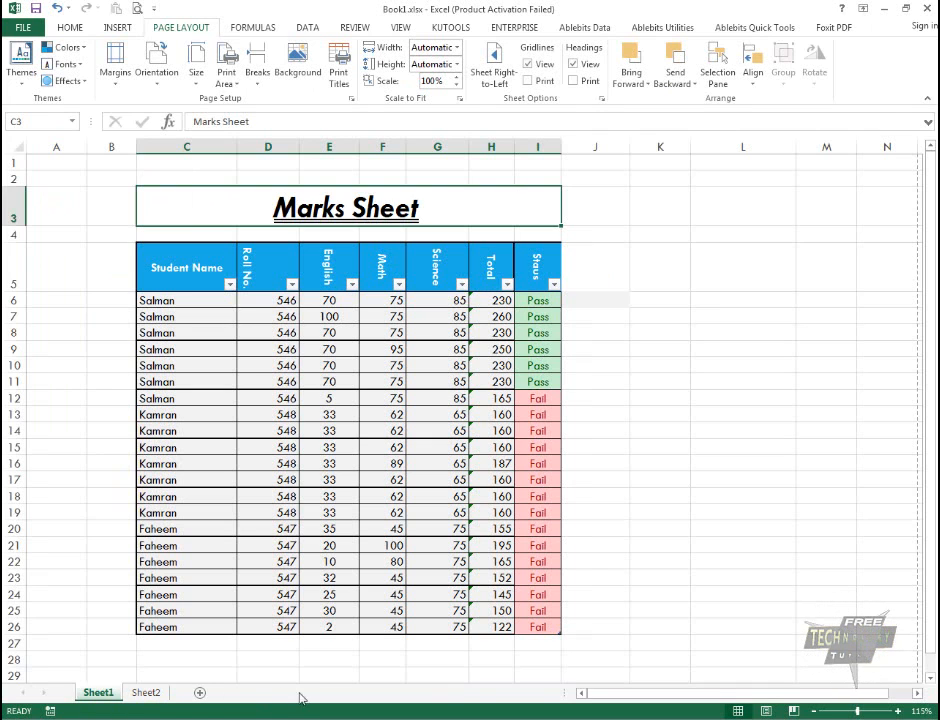
Step: Set the print range to Print Selection so that only the selected cells are printed
click(137, 9)
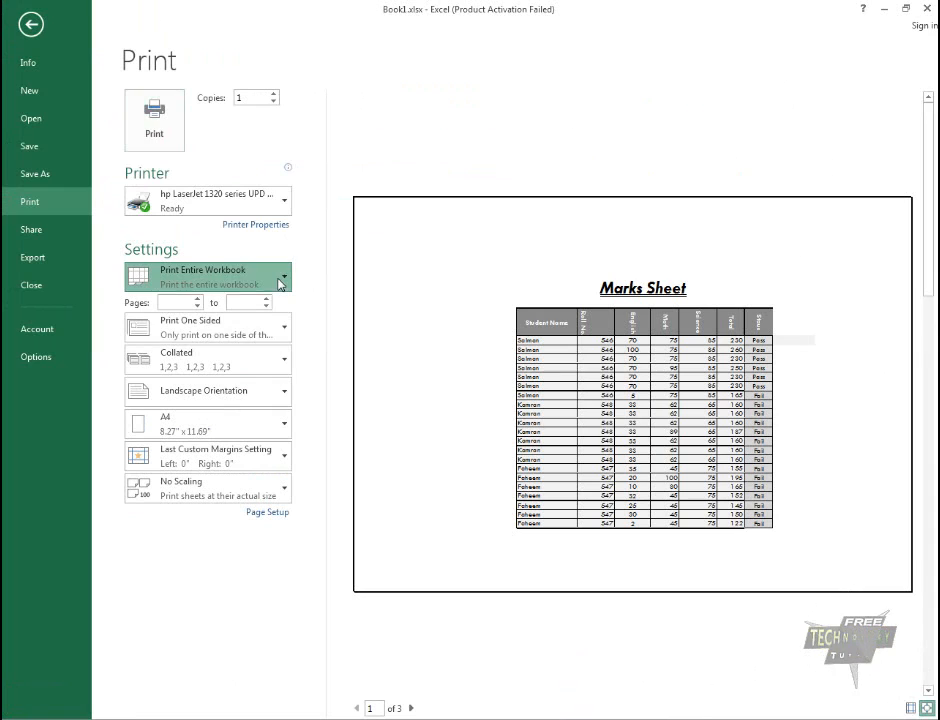
click(281, 284)
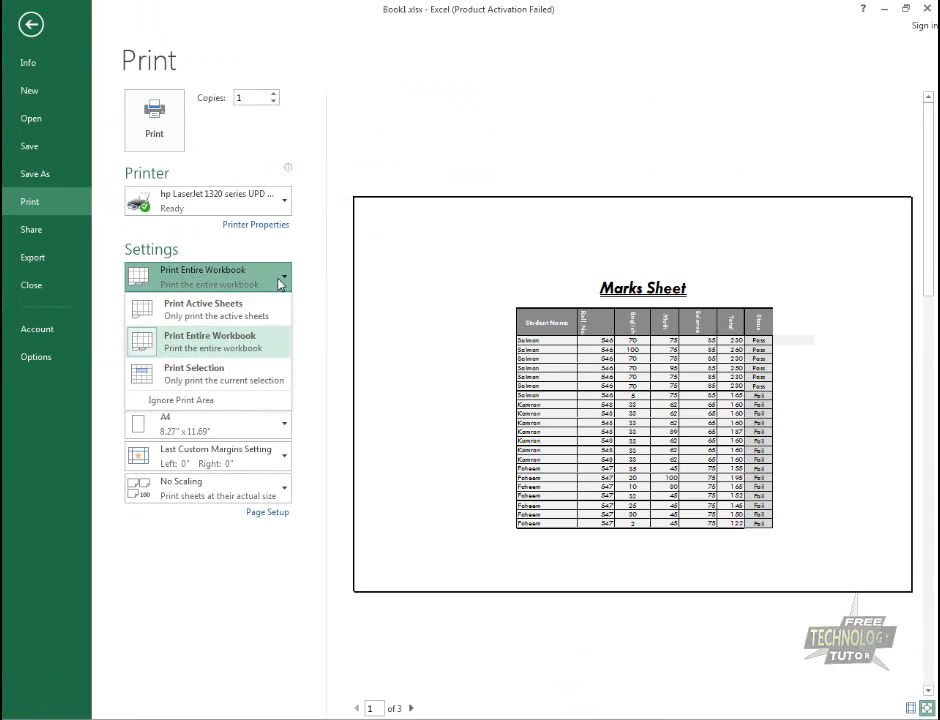
click(198, 376)
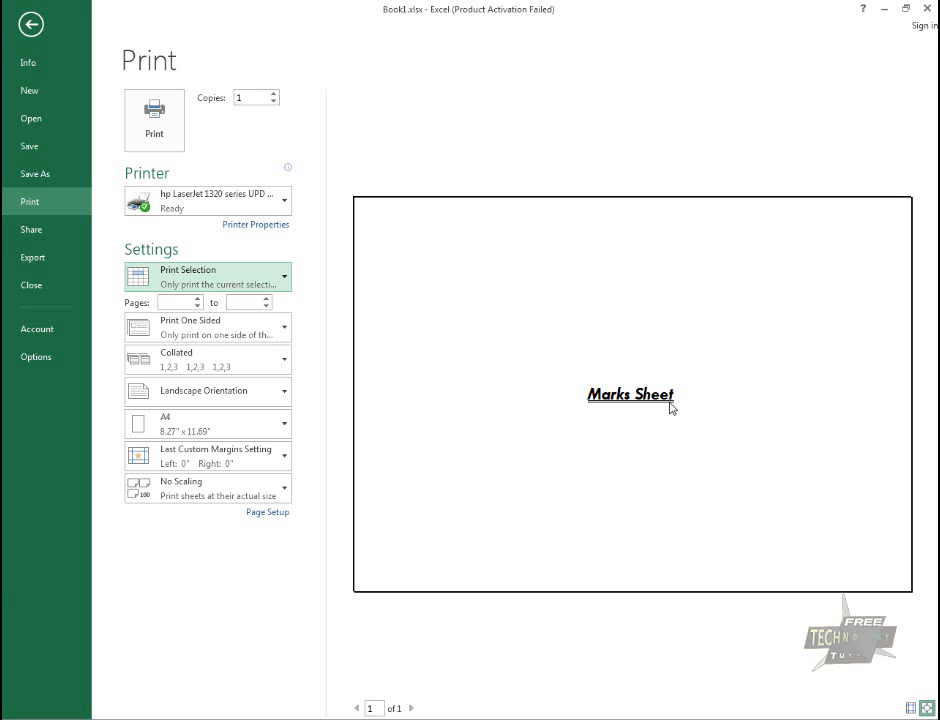
Step: Select the title and the whole marks table, C3:I26, and open the print preview of that range
key(Escape)
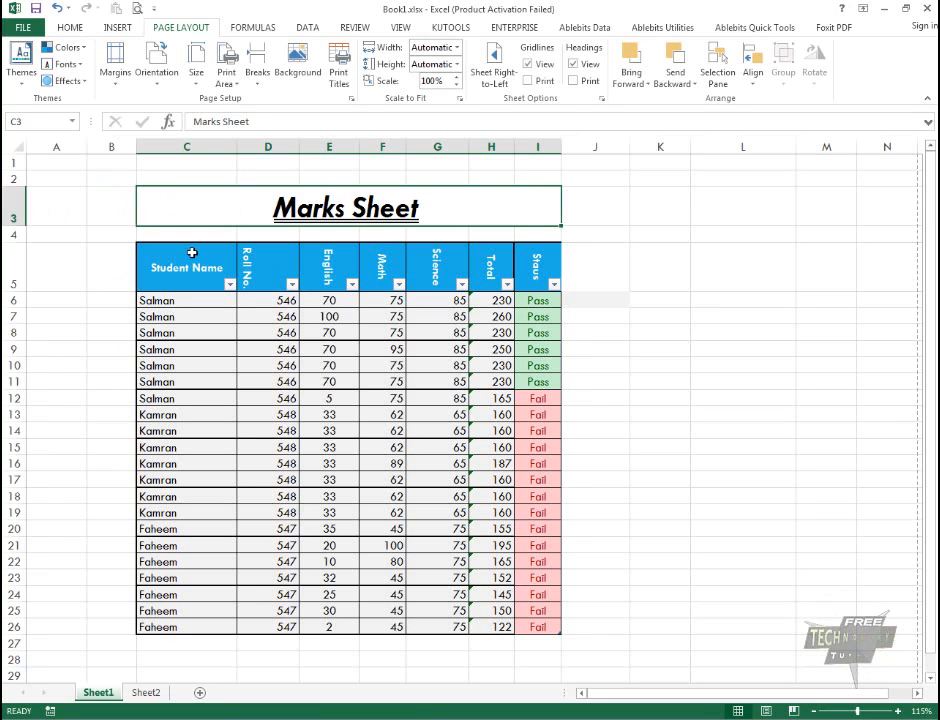
drag(191, 253, 296, 625)
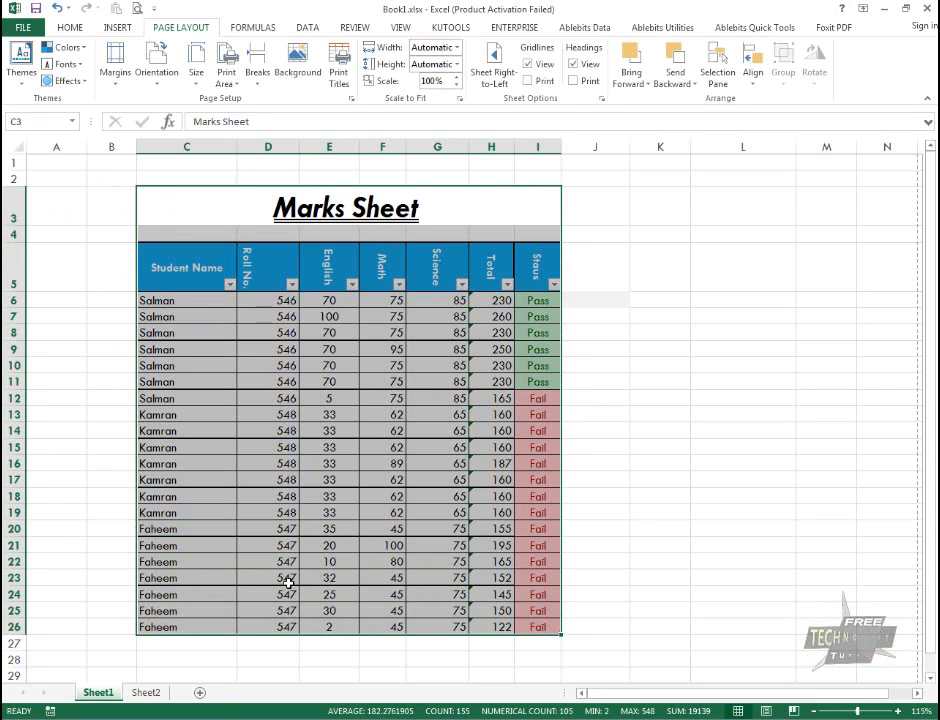
click(116, 8)
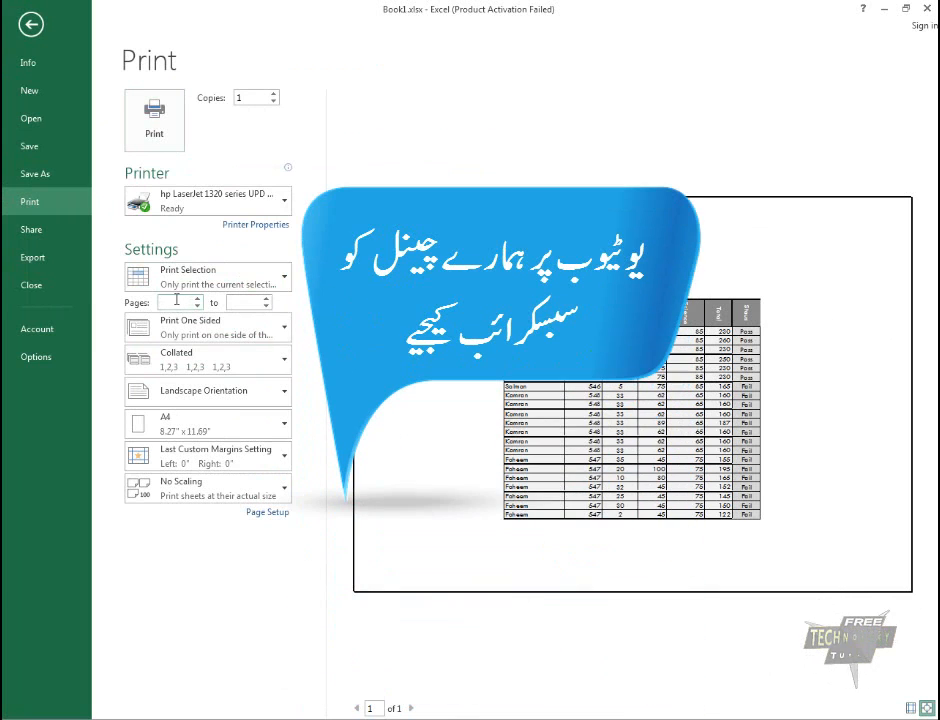
Step: Review the one- or two-sided printing, collation and page orientation options for the print job
click(245, 328)
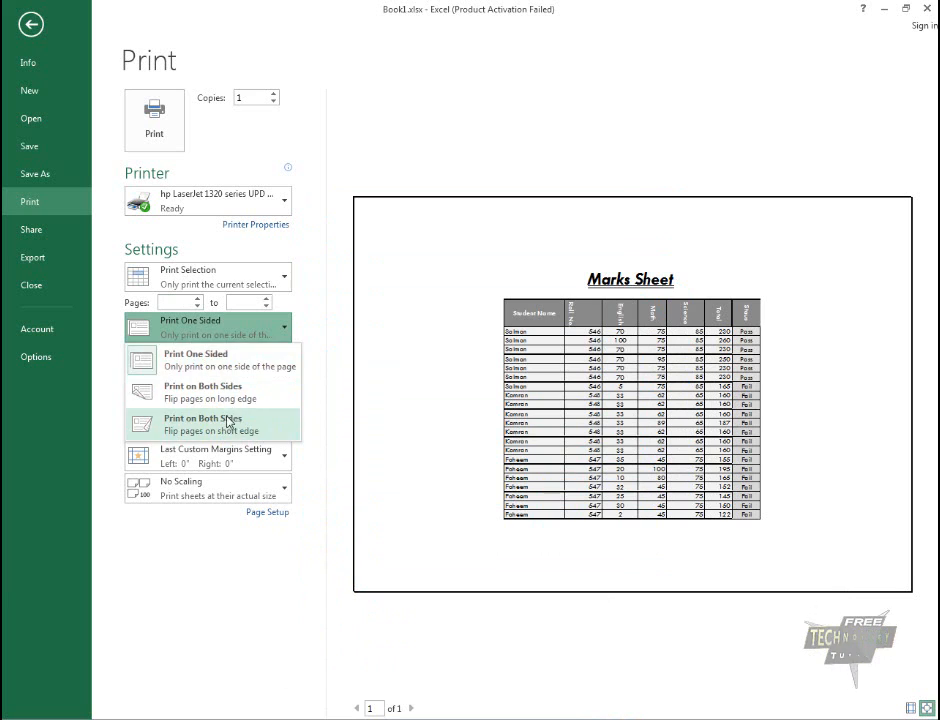
click(318, 373)
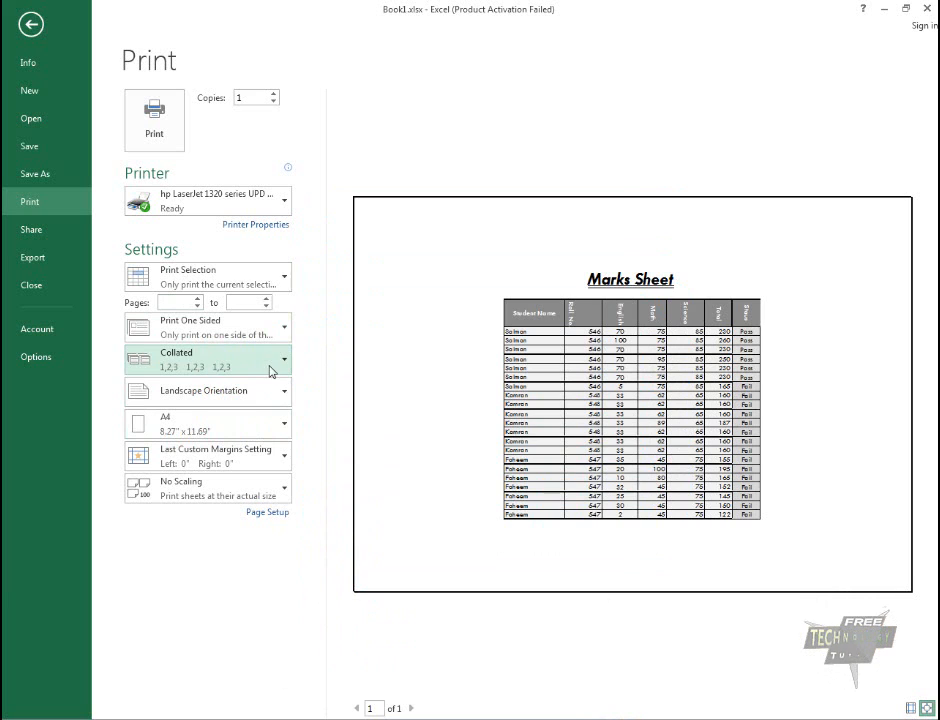
click(270, 371)
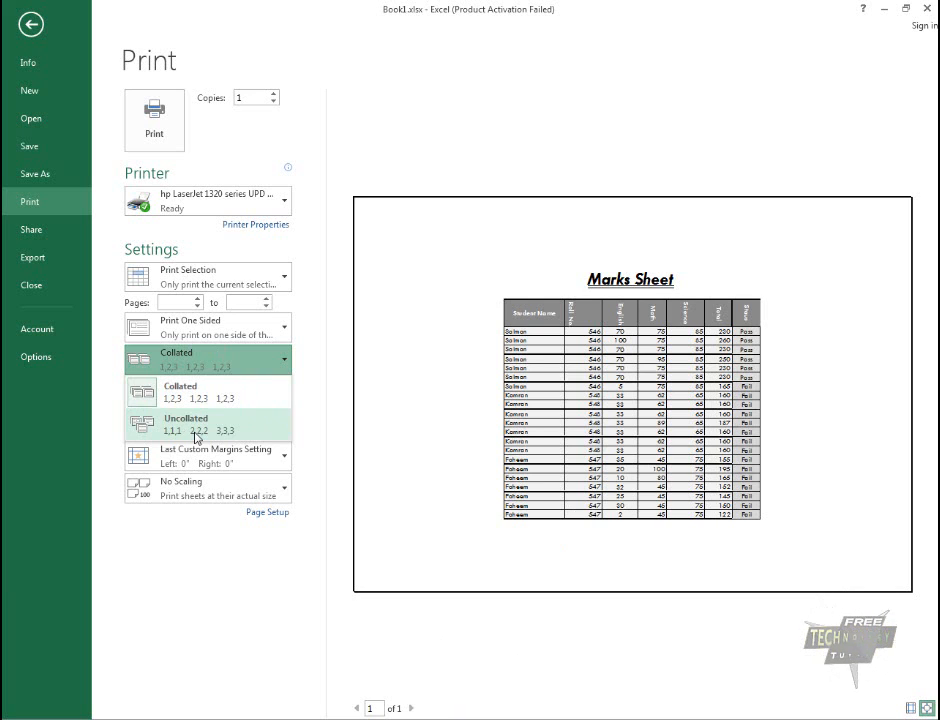
click(330, 386)
click(275, 390)
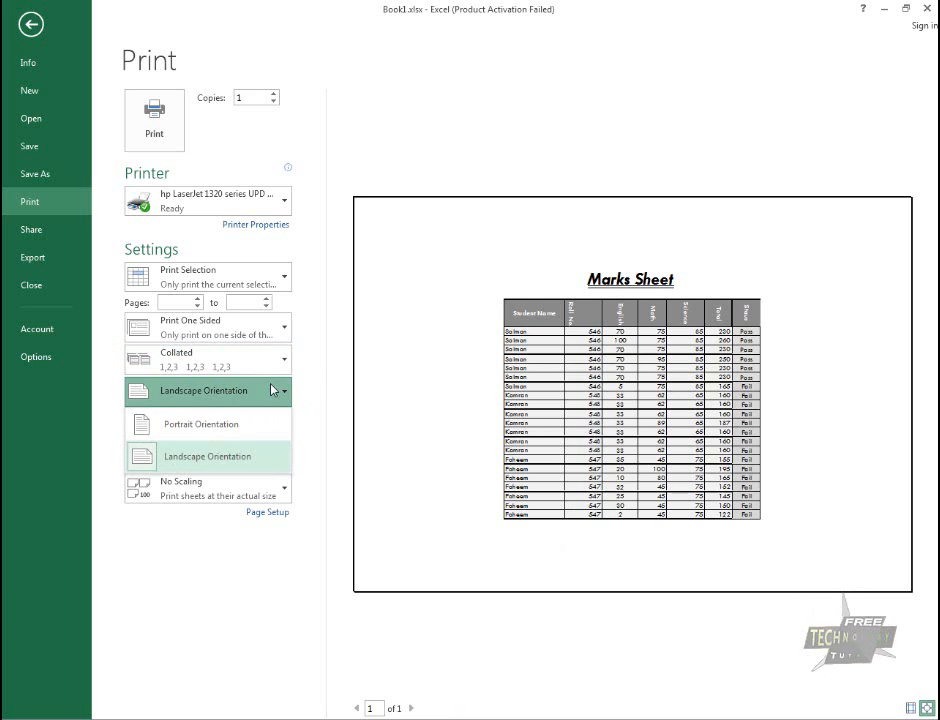
click(338, 449)
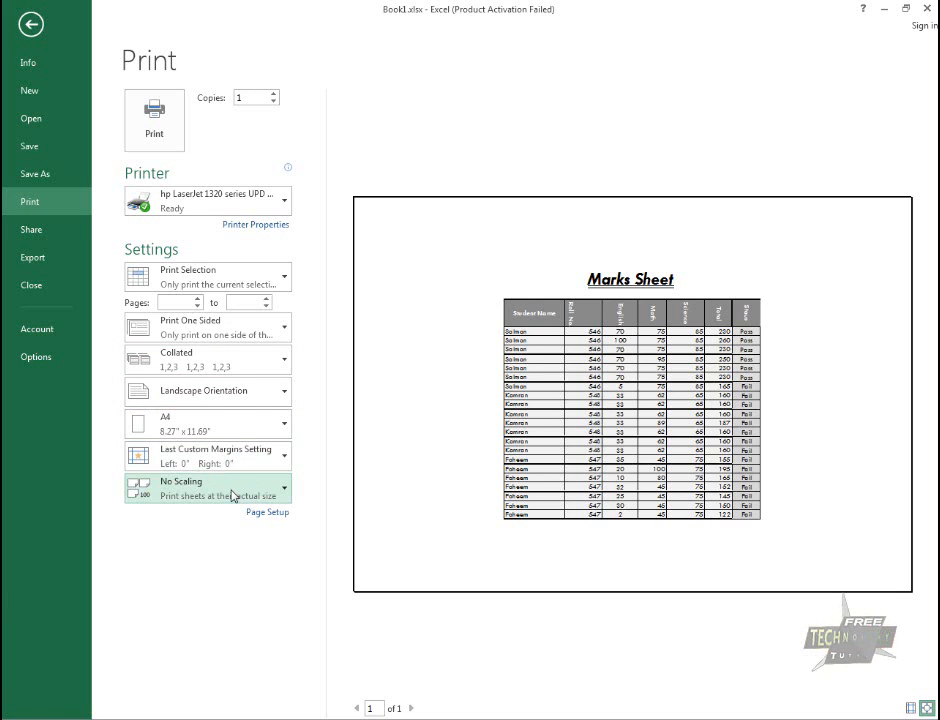
Step: Try the Fit Sheet on One Page and Fit All Rows on One Page scaling, ending with 1 page wide by 1 tall
click(239, 490)
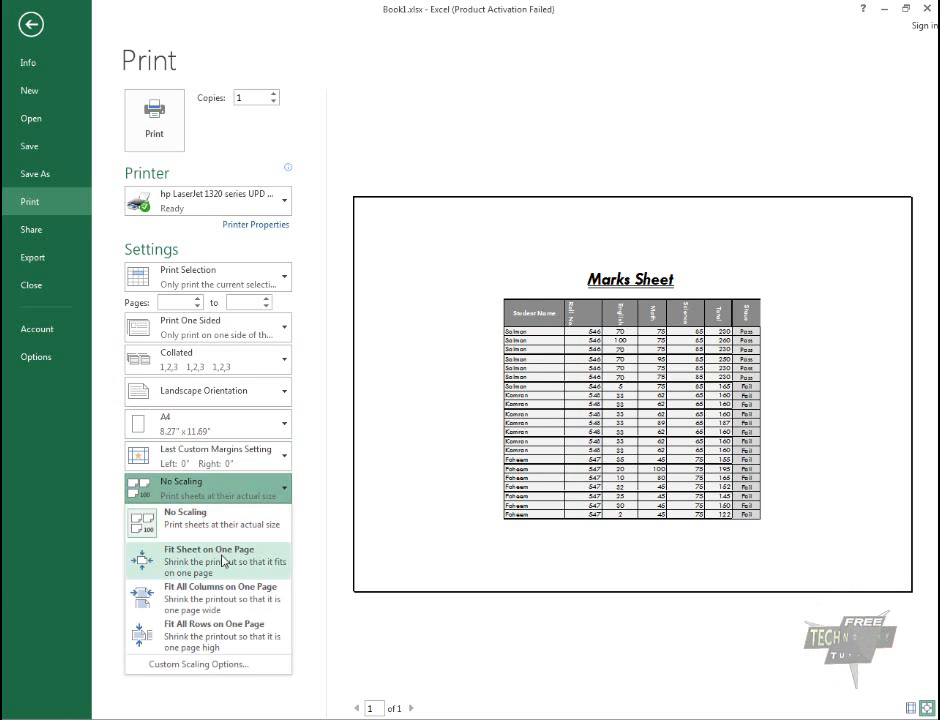
click(224, 551)
click(278, 500)
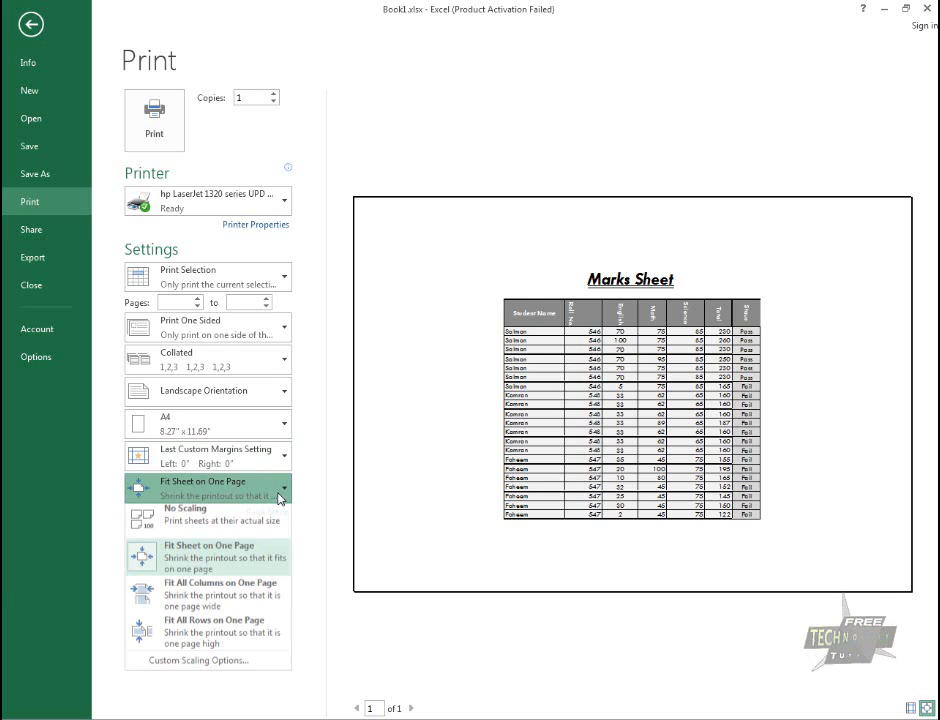
click(250, 600)
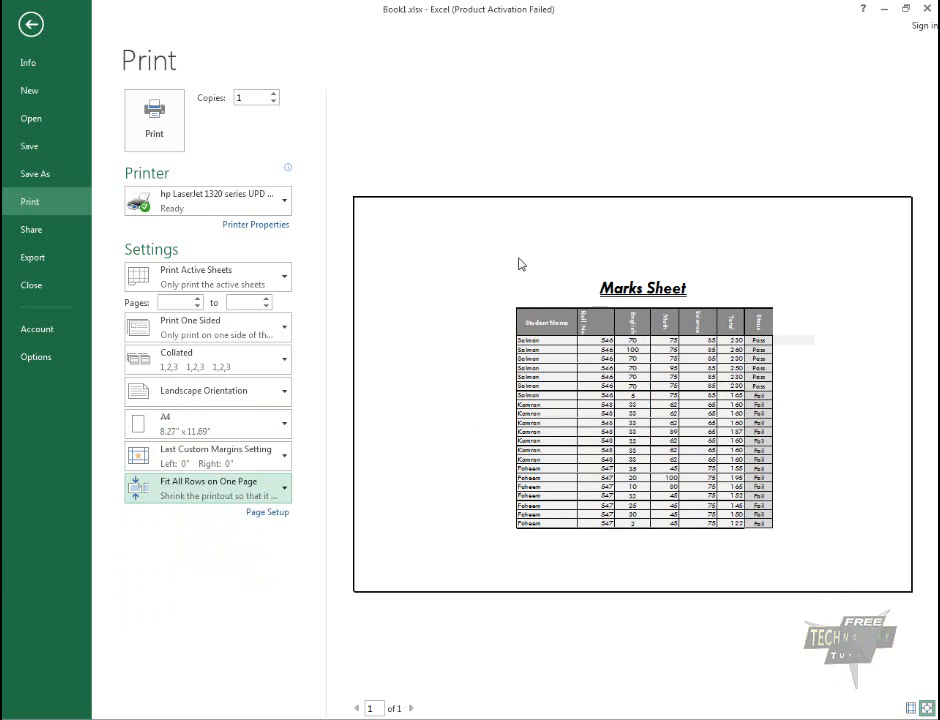
click(268, 511)
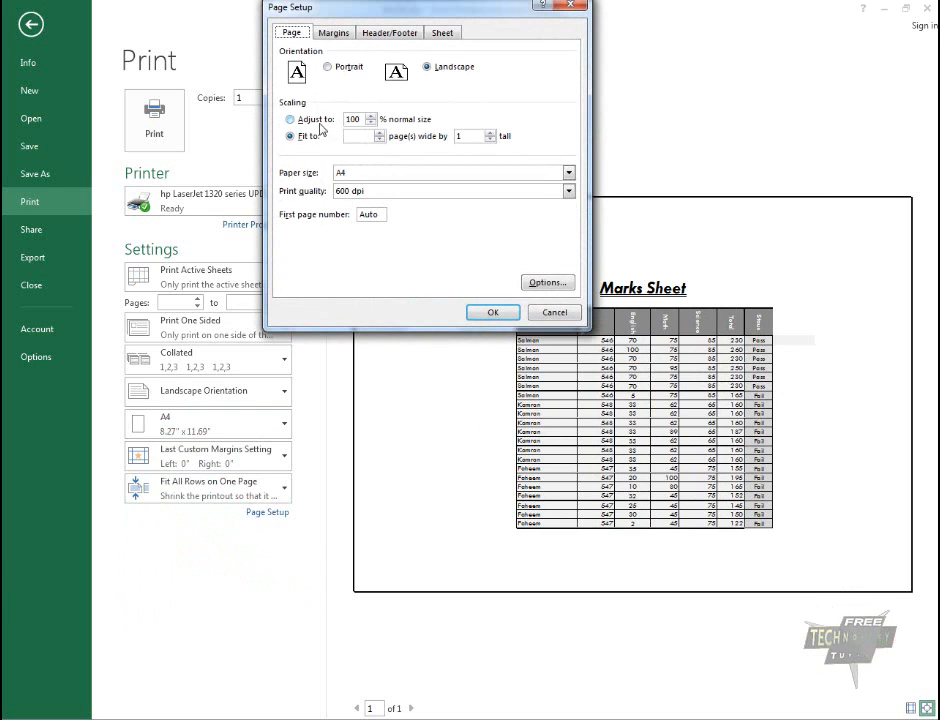
click(489, 313)
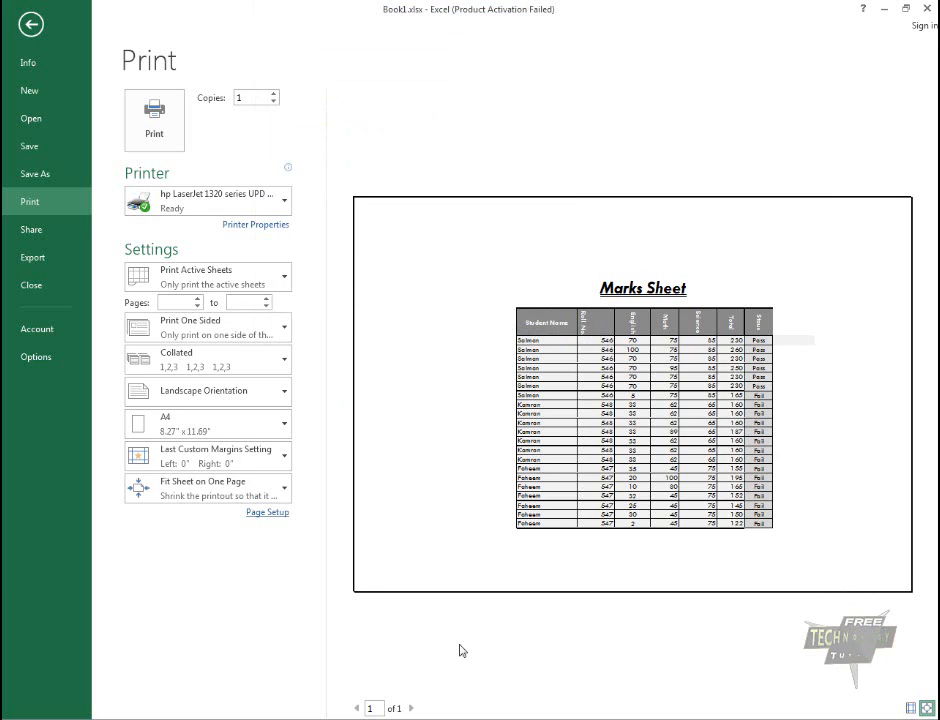
Step: Set the print scaling to 100% of normal size and turn off horizontal and vertical centering on the page
click(283, 513)
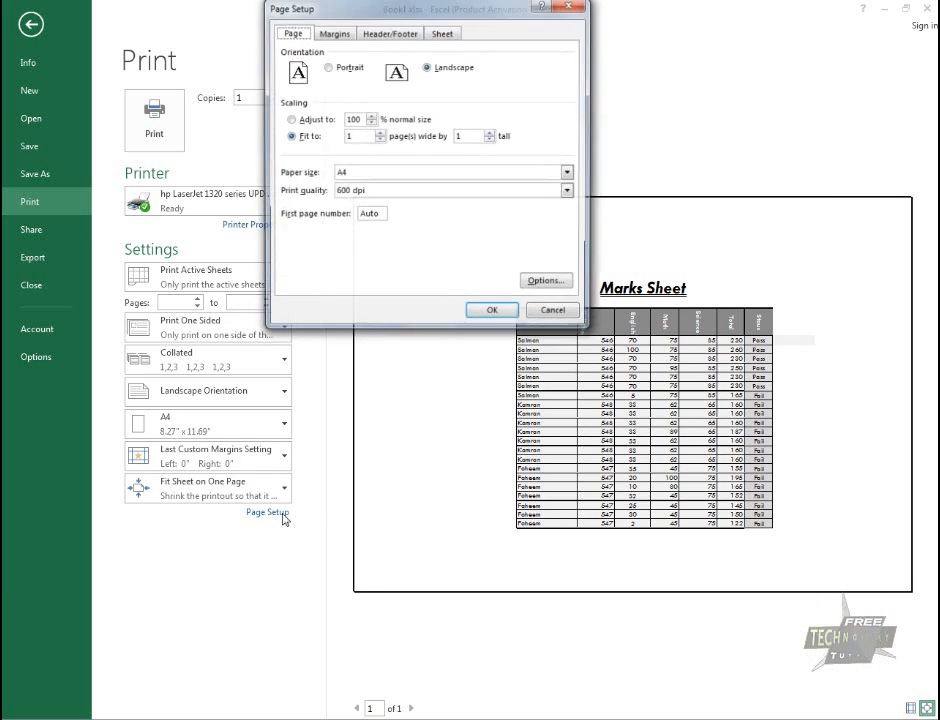
click(290, 119)
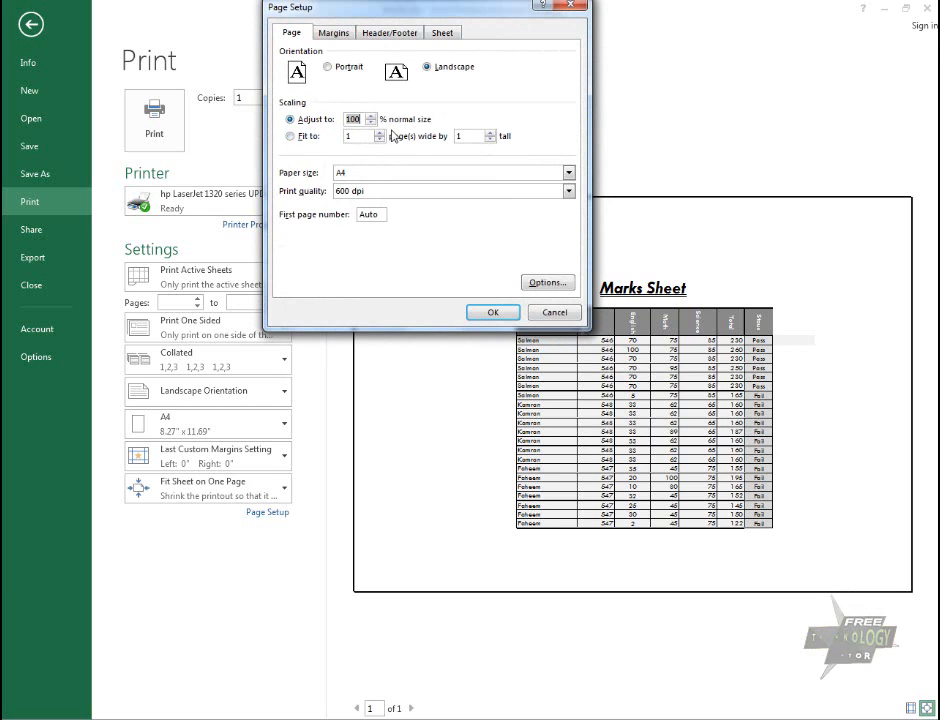
click(338, 35)
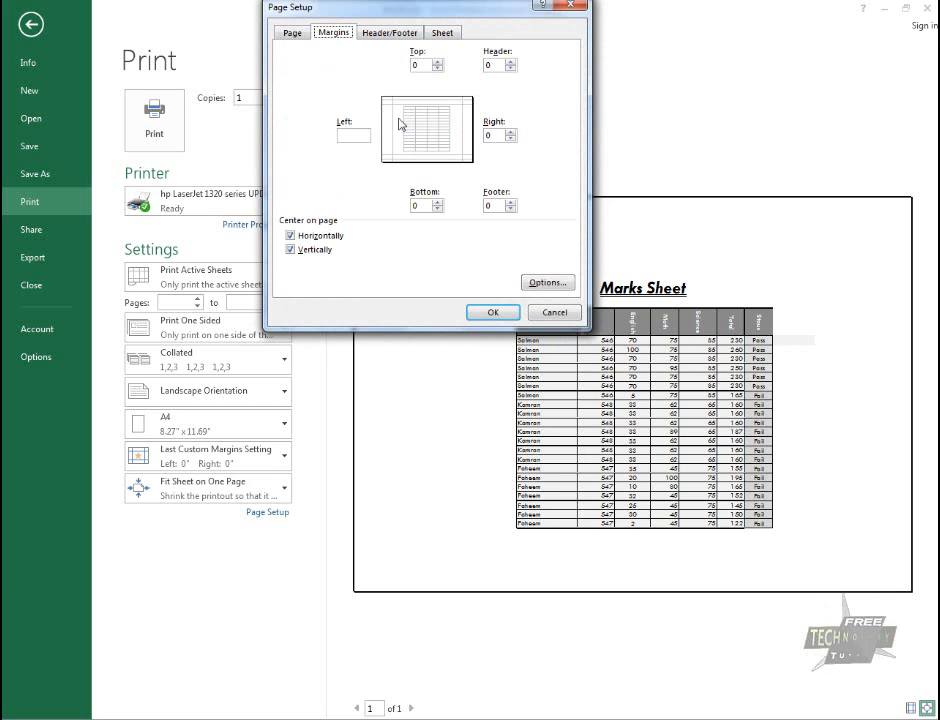
click(289, 236)
click(290, 249)
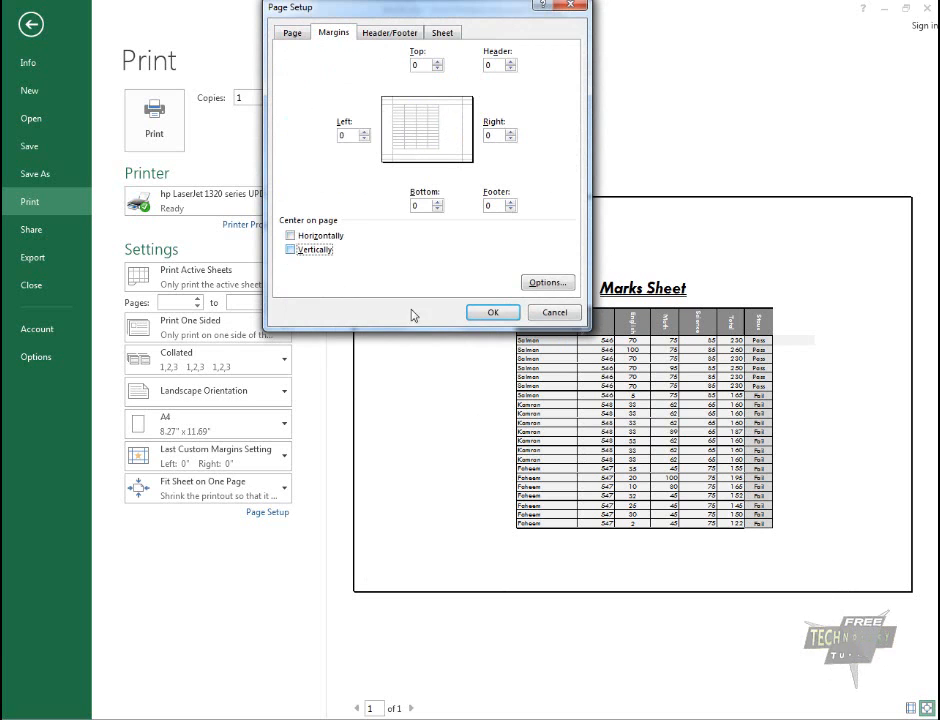
click(491, 313)
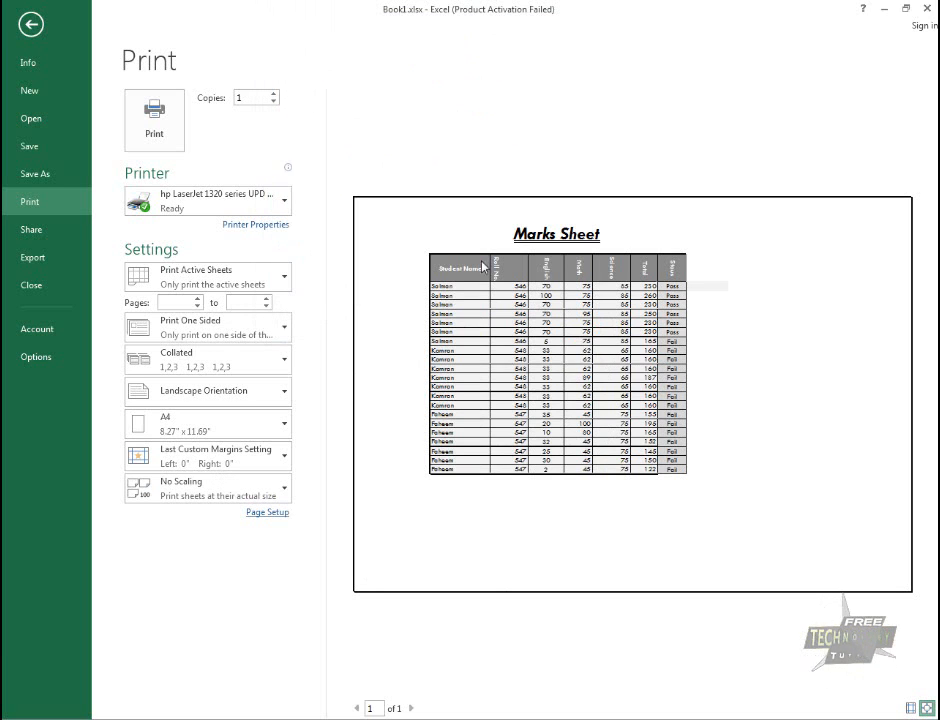
Step: Center the marks sheet on the printed page both horizontally and vertically
click(258, 513)
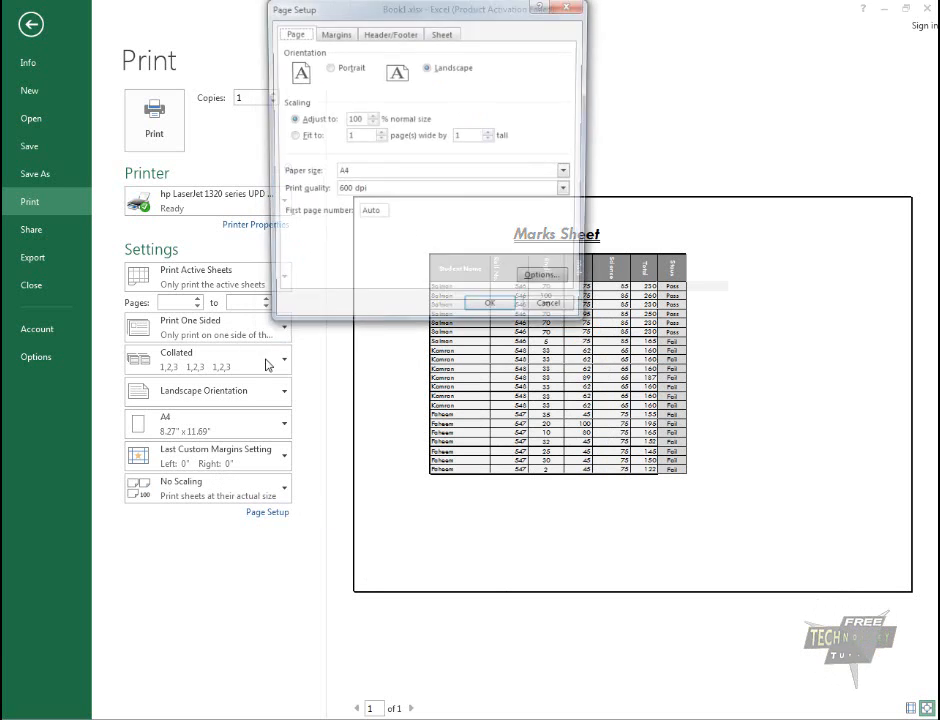
click(334, 33)
click(291, 235)
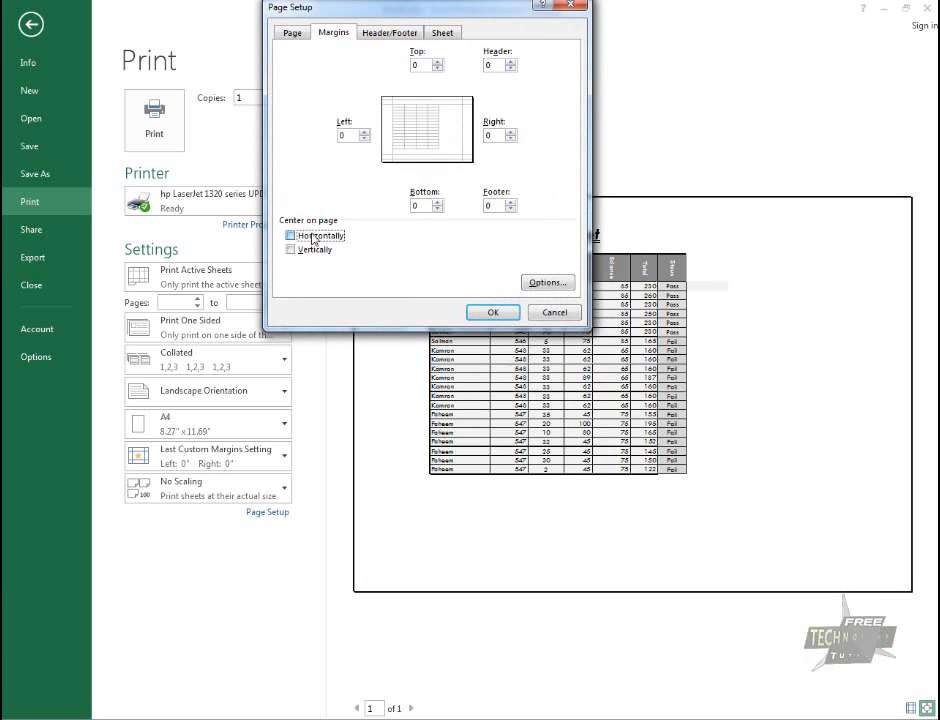
click(291, 249)
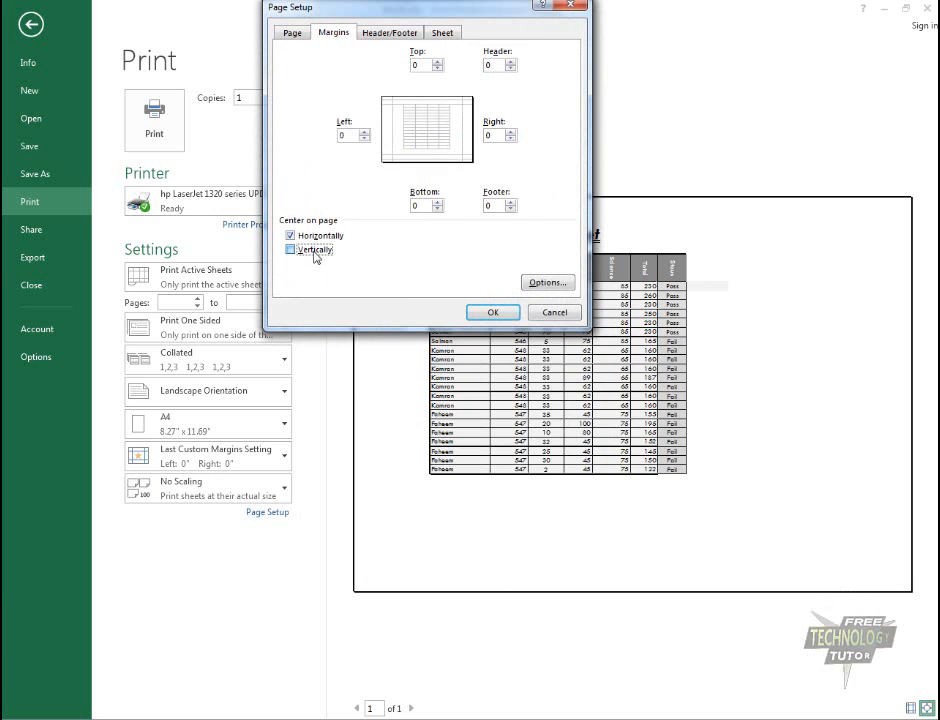
click(500, 311)
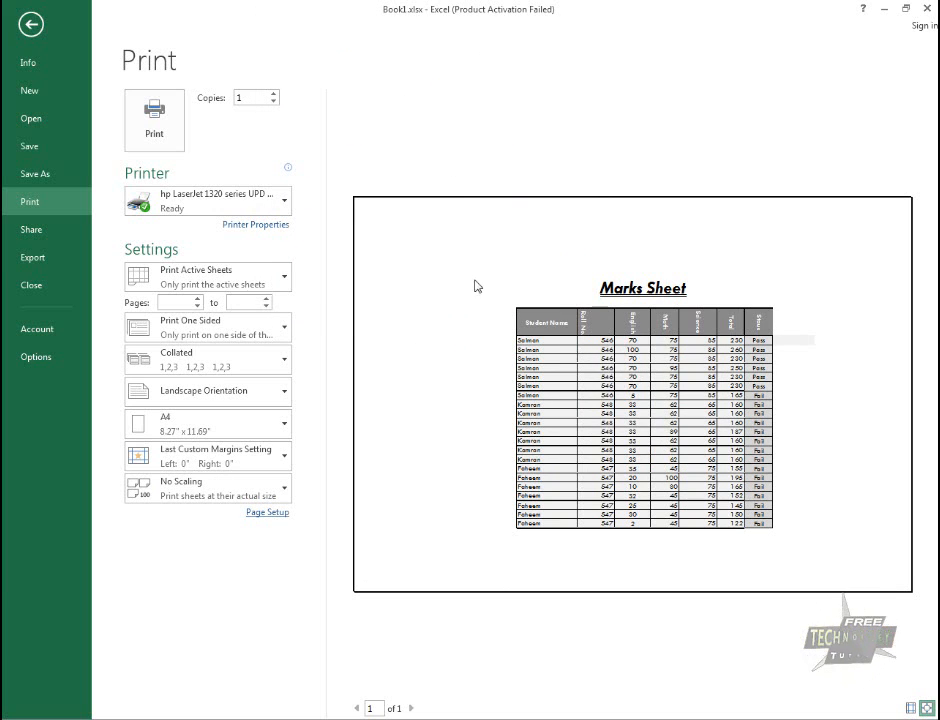
Step: Set the print scaling of the marks sheet to 115% of normal size
click(270, 513)
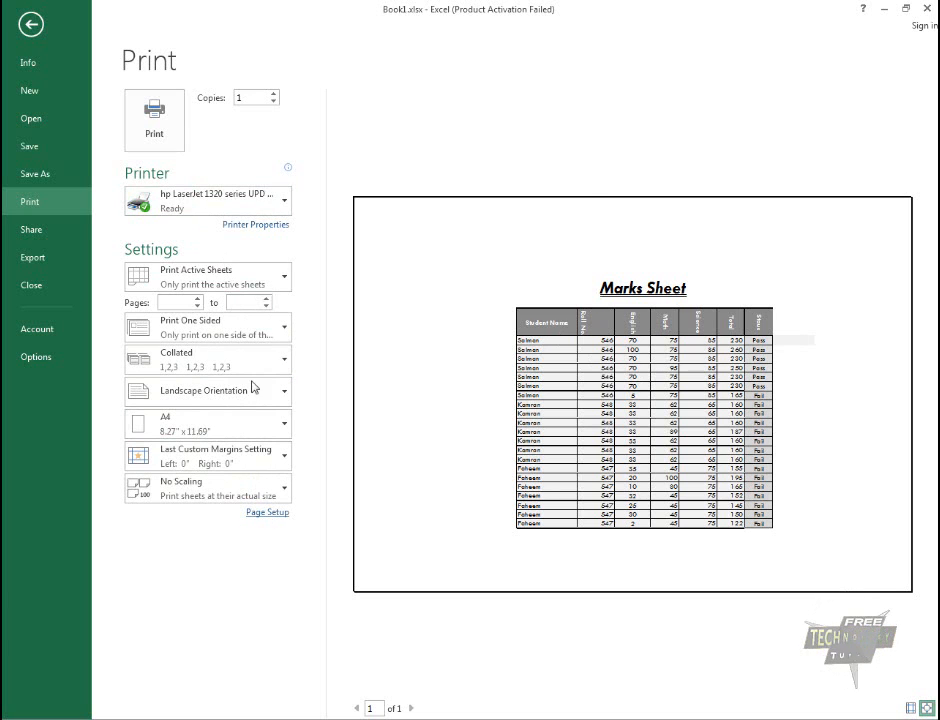
click(371, 116)
click(371, 116)
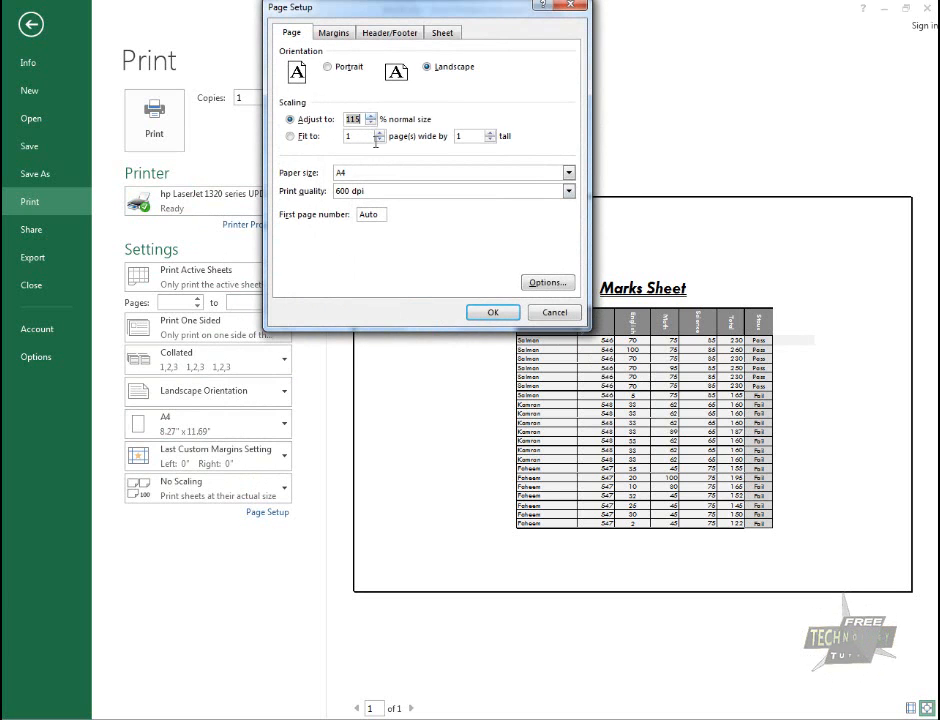
click(490, 311)
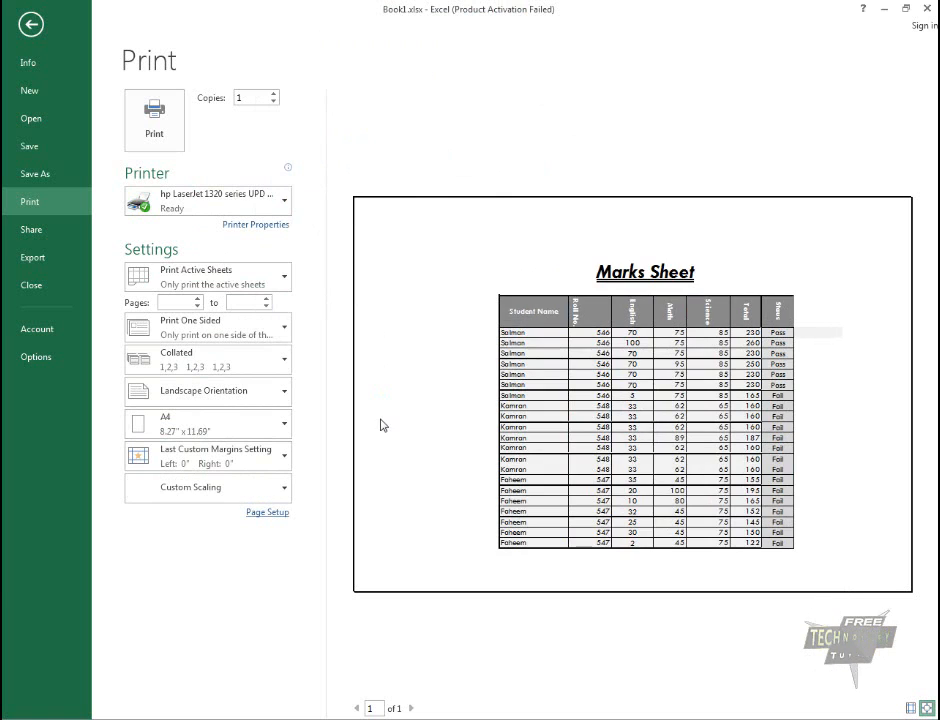
Step: Enlarge the marks sheet further by setting the print scaling to 130% of normal size
click(272, 513)
click(371, 116)
click(371, 116)
click(371, 116)
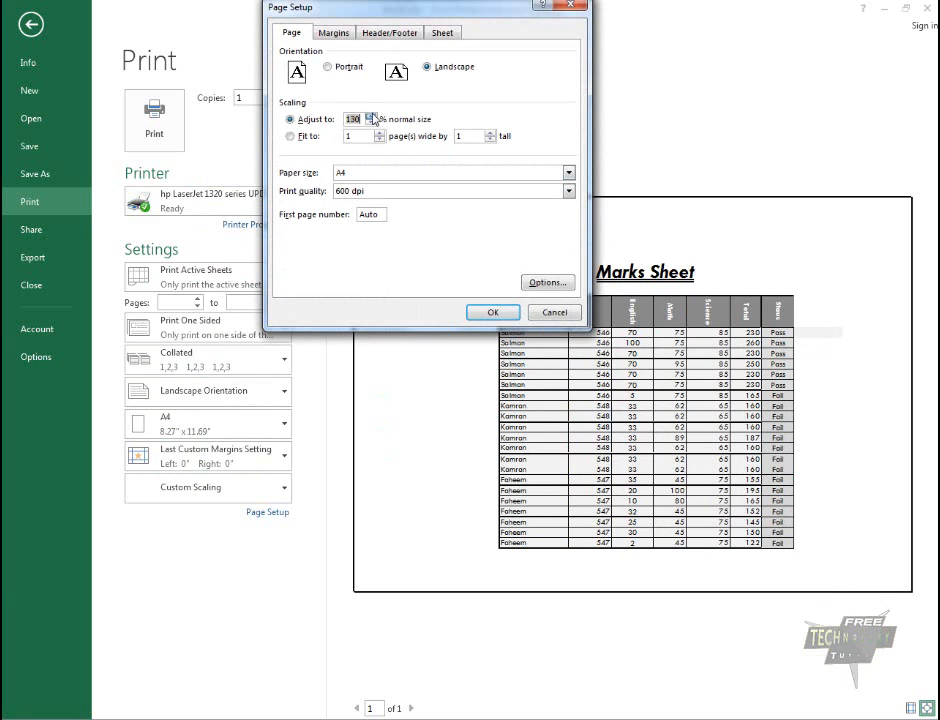
click(480, 311)
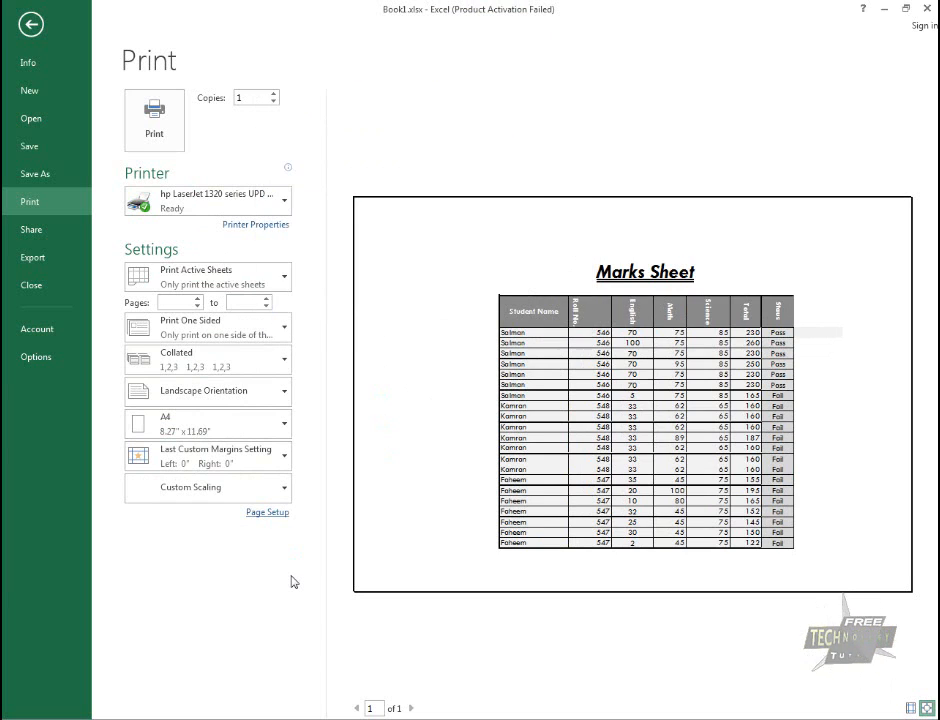
Step: Set the print scaling to 135% of normal size and return to the worksheet
click(272, 513)
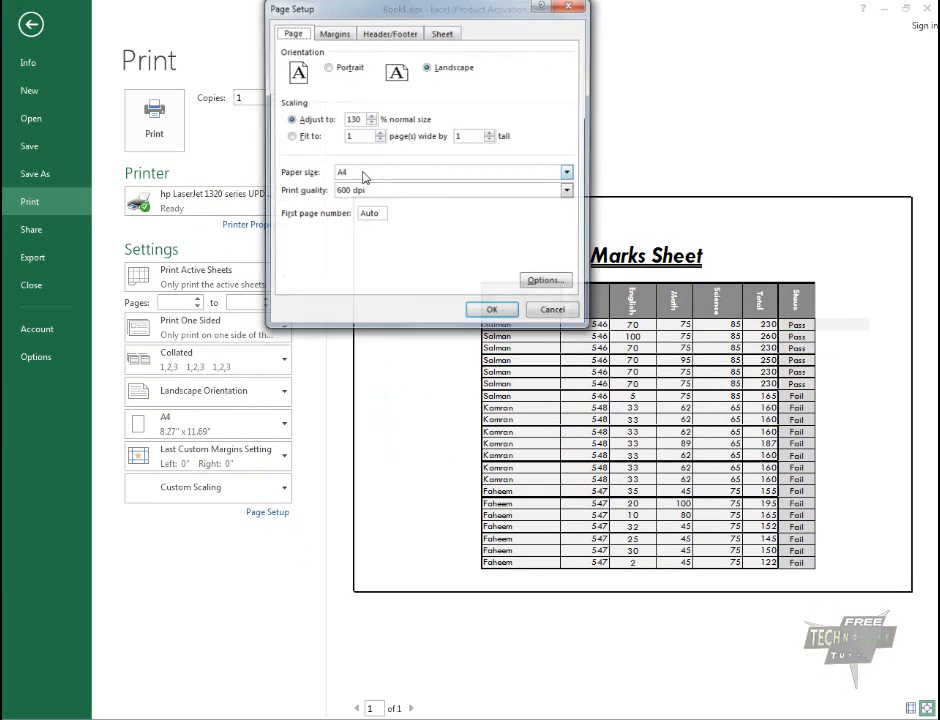
click(371, 116)
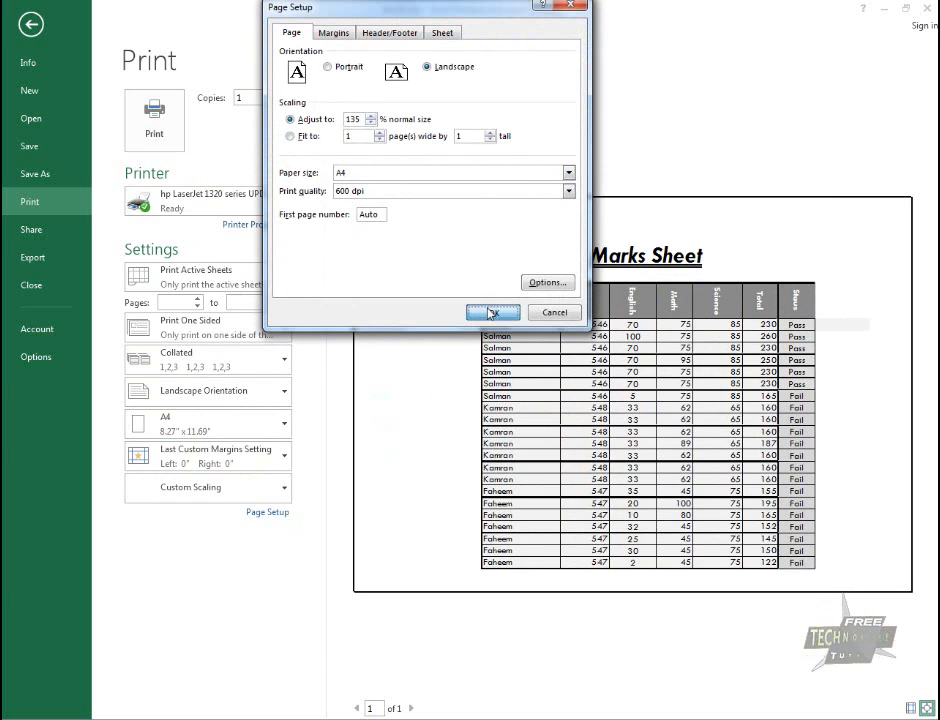
click(490, 312)
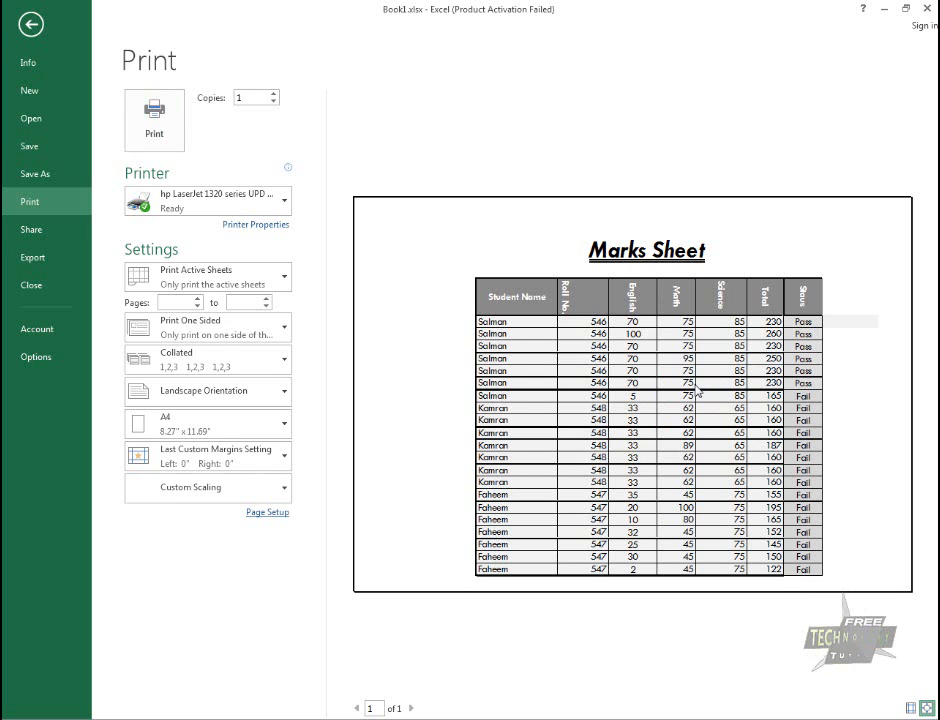
key(Escape)
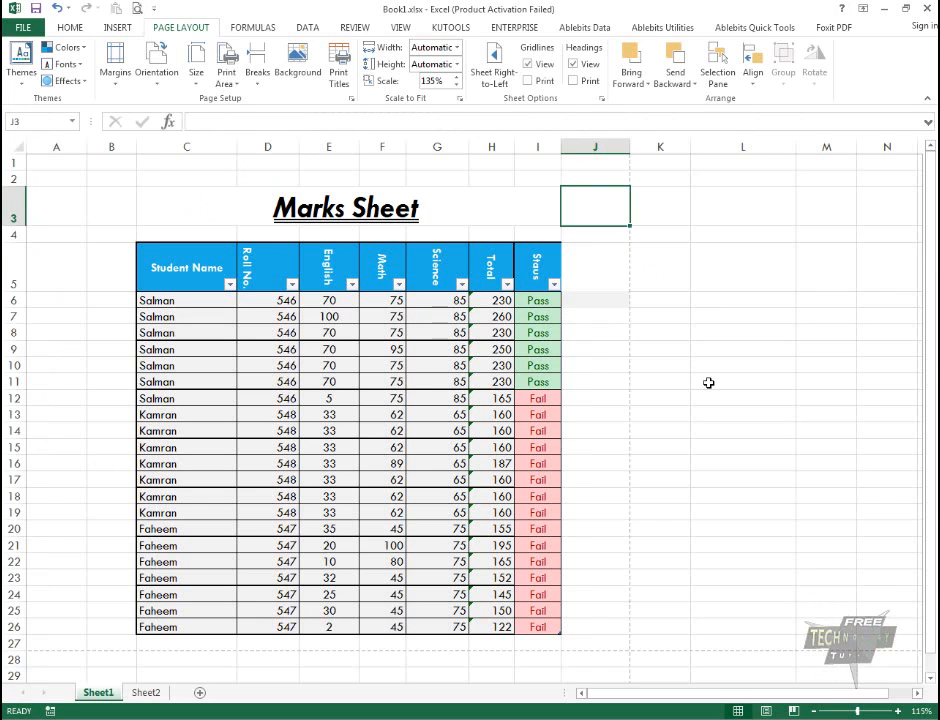
Step: Show the sheet in Page Break Preview and move the lower print boundary down to include row 27
click(667, 377)
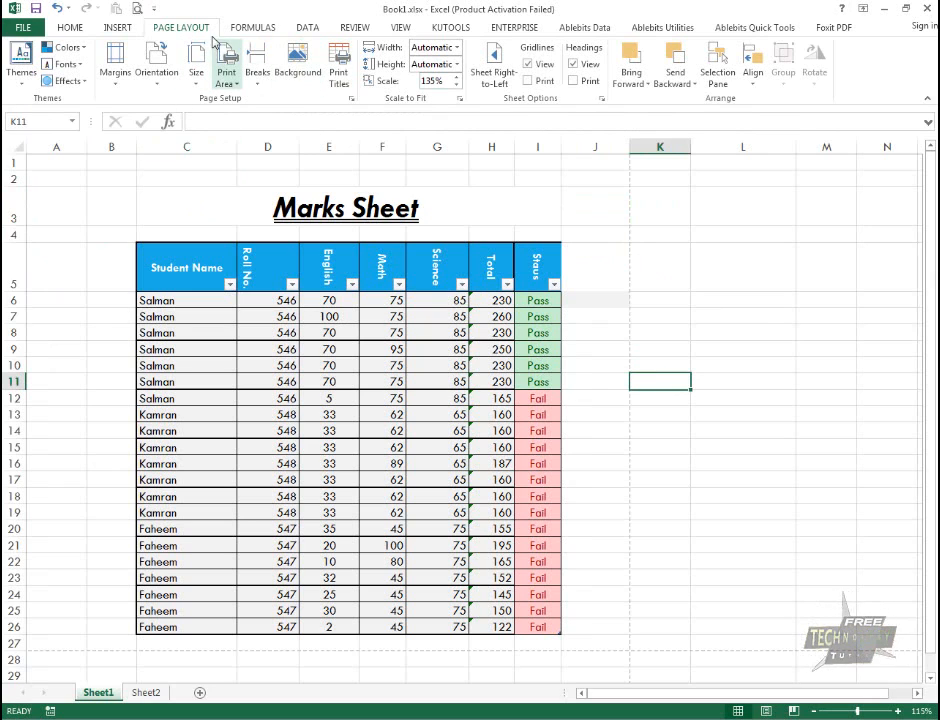
click(401, 29)
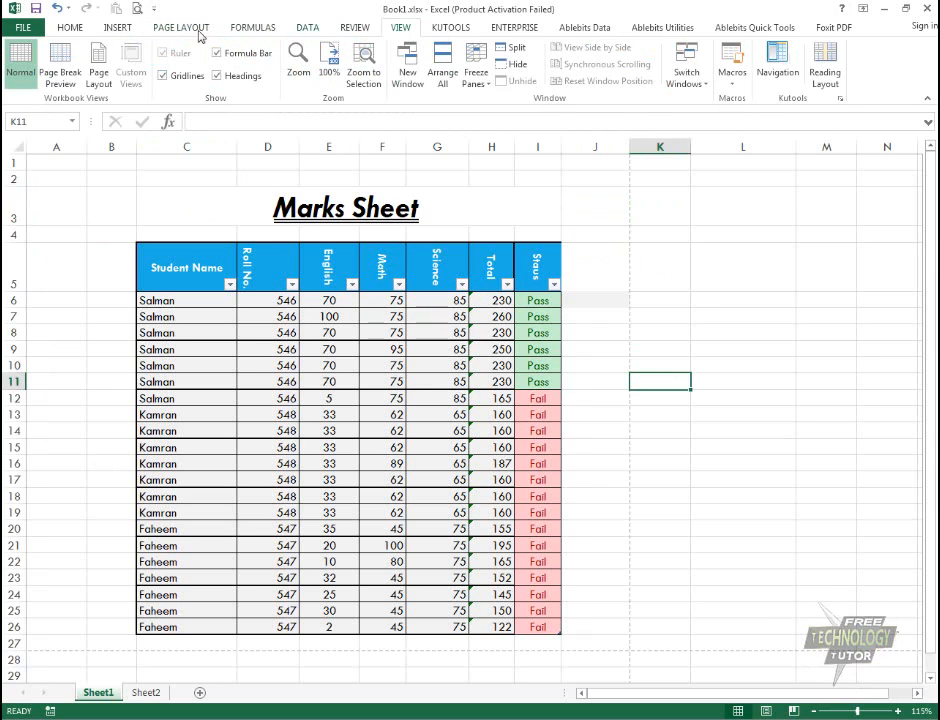
click(62, 80)
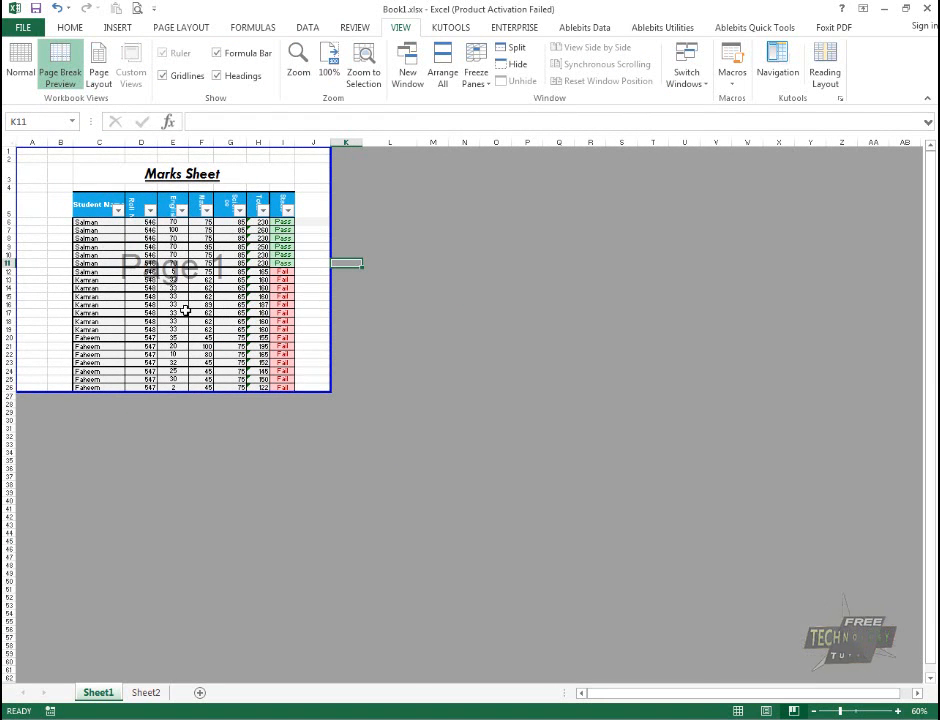
ctrl+scroll(274, 403, up, 2)
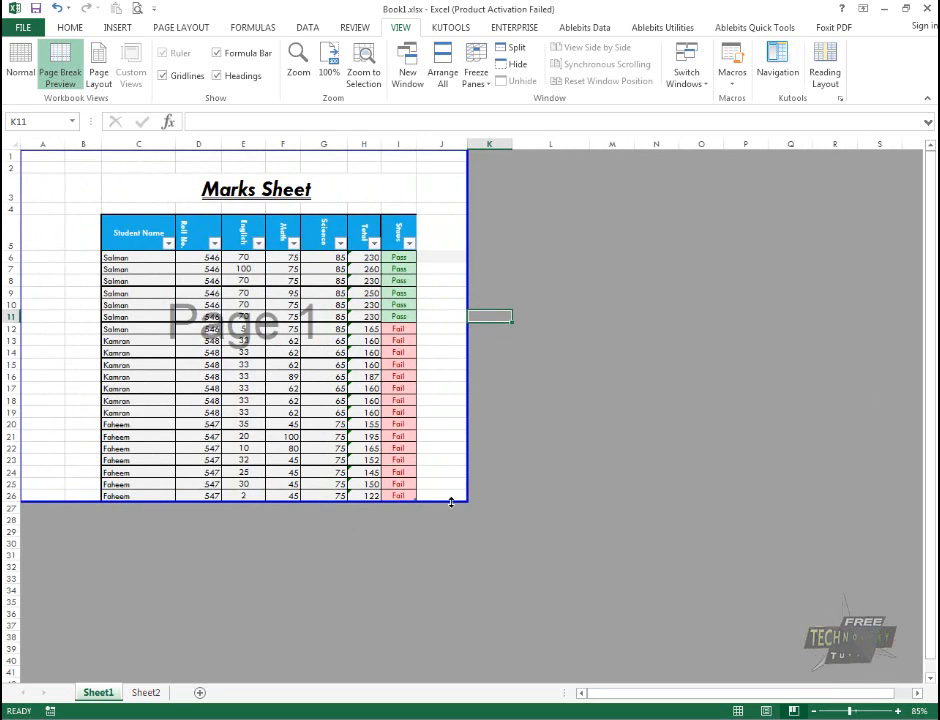
drag(451, 503, 455, 511)
click(453, 452)
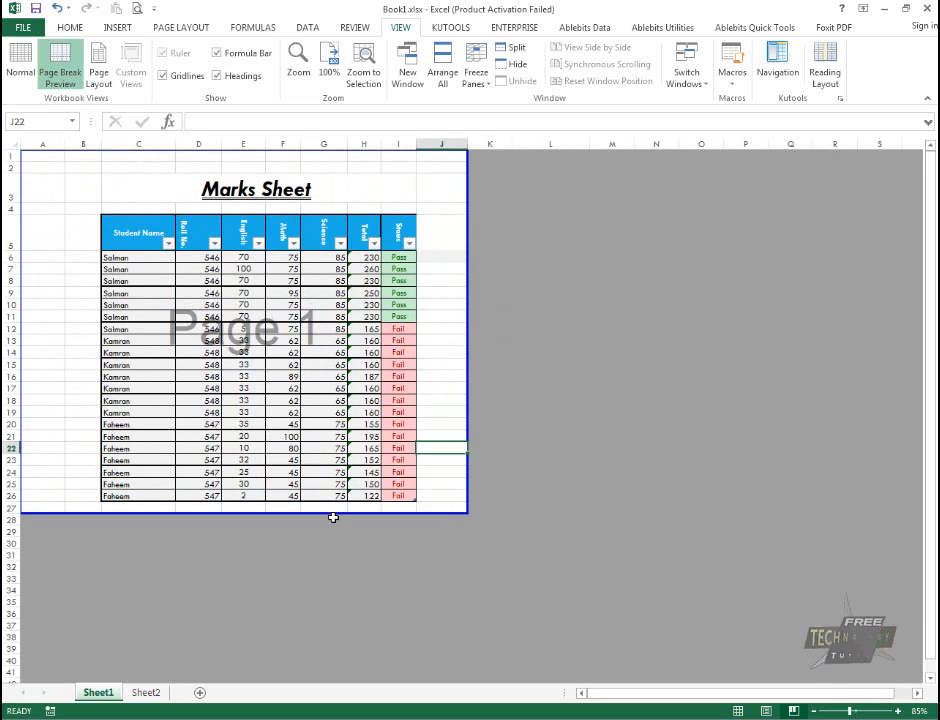
Step: Try to extend the marks table downward from its lower corner at I26, and undo the change
drag(413, 498, 399, 638)
key(ctrl+z)
click(438, 497)
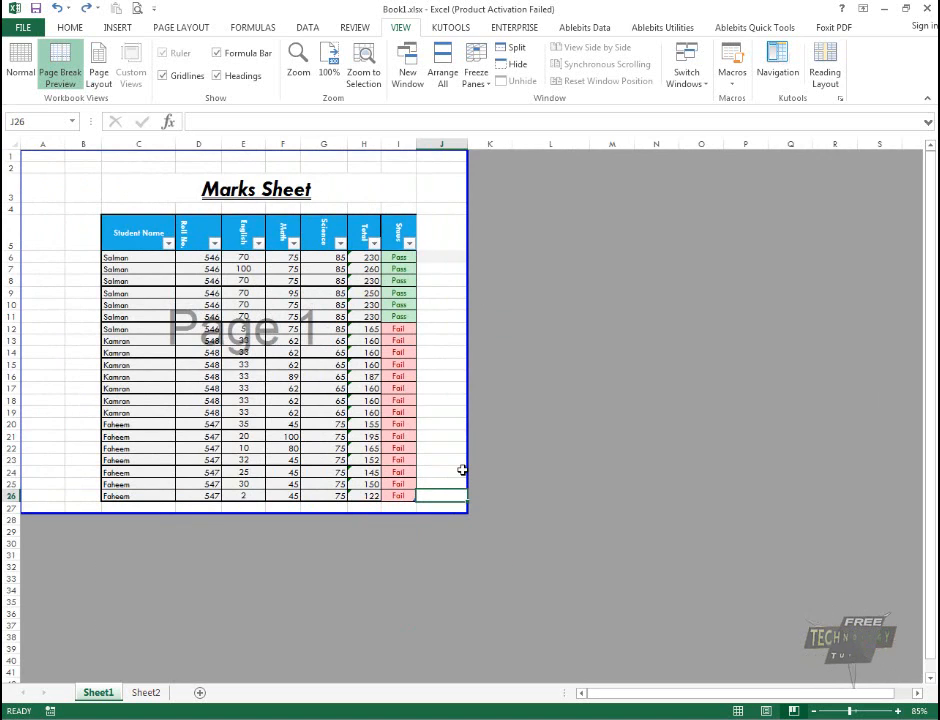
click(462, 460)
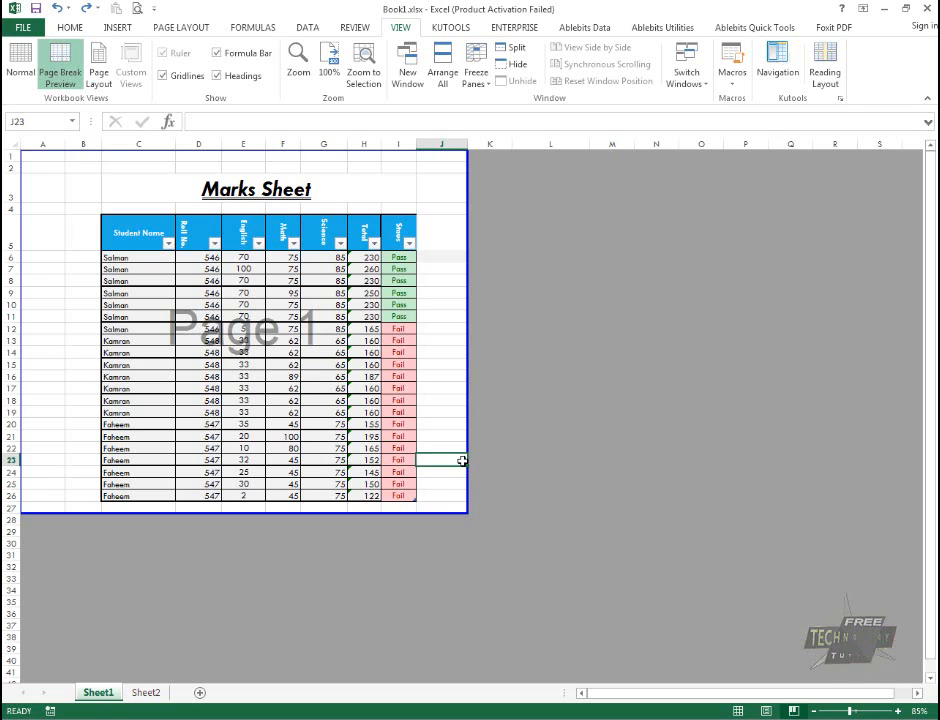